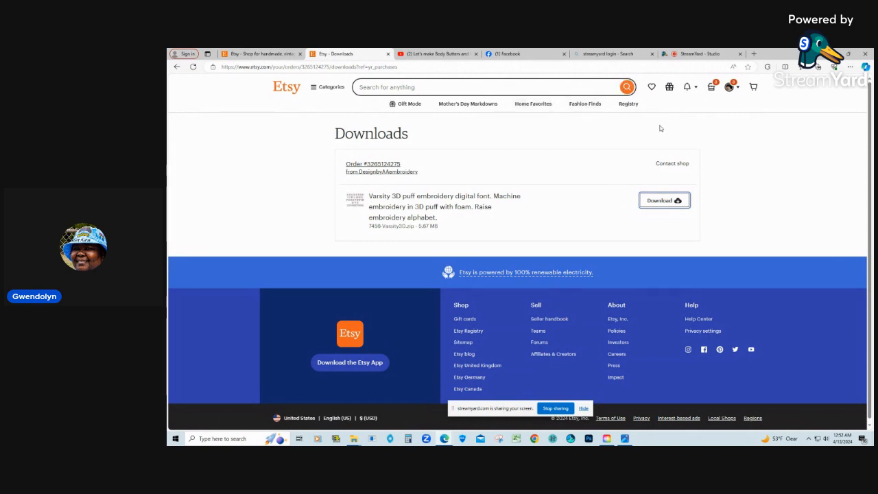
- Download the Tiffany Puffy 3-D embroidery font zip (476-tiffany3d.zip) from the Etsy purchases
click(731, 87)
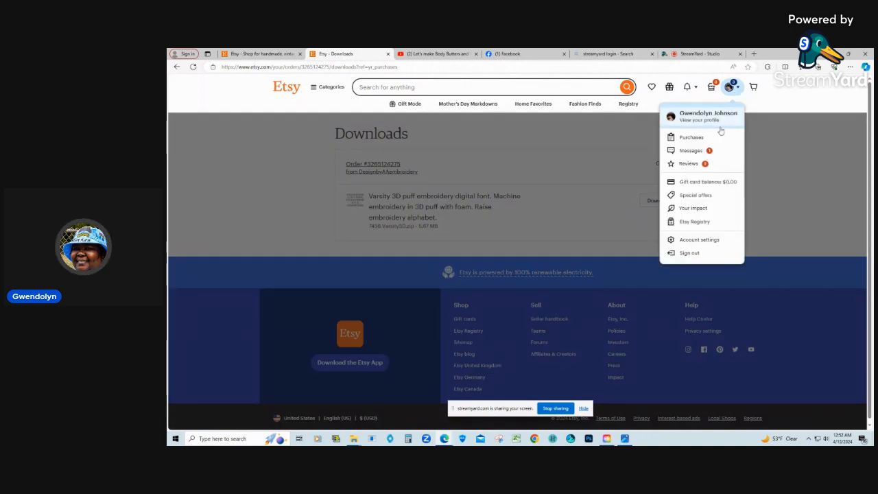
click(691, 137)
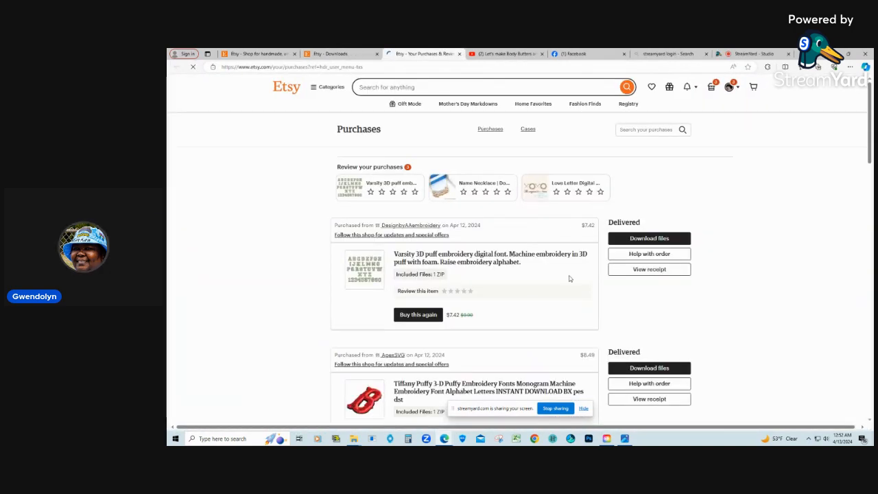
scroll(532, 273, down, 2)
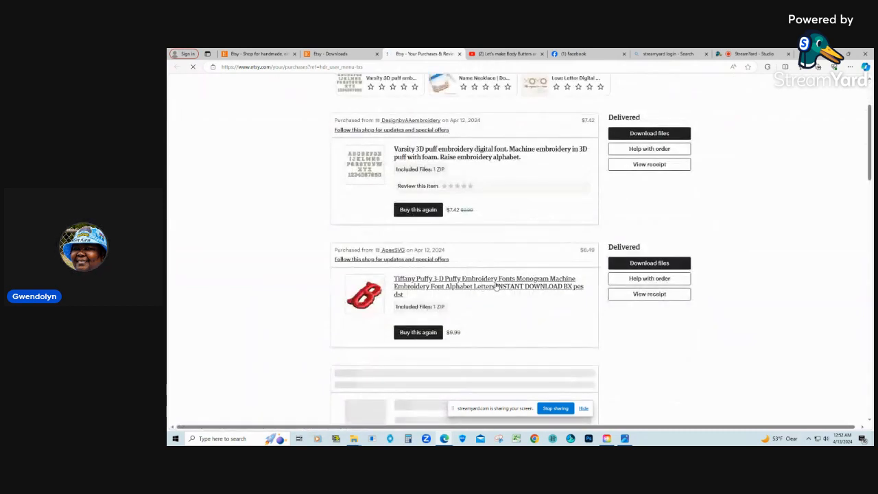
click(649, 264)
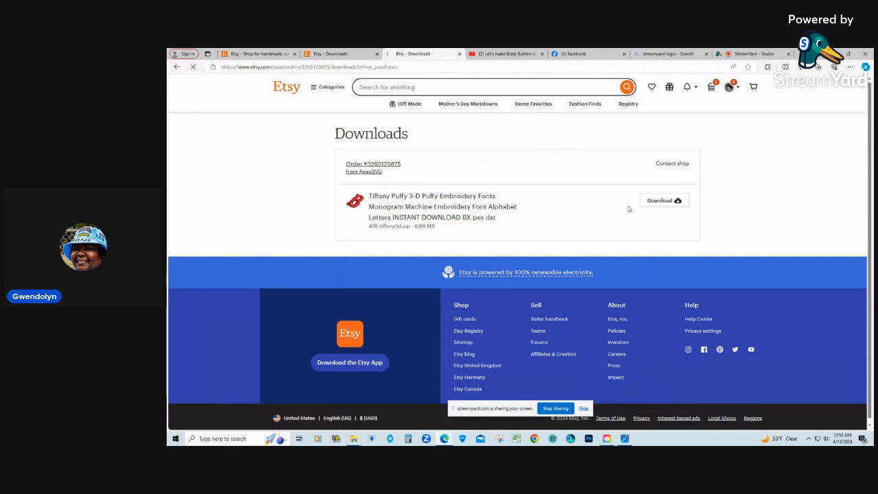
click(677, 200)
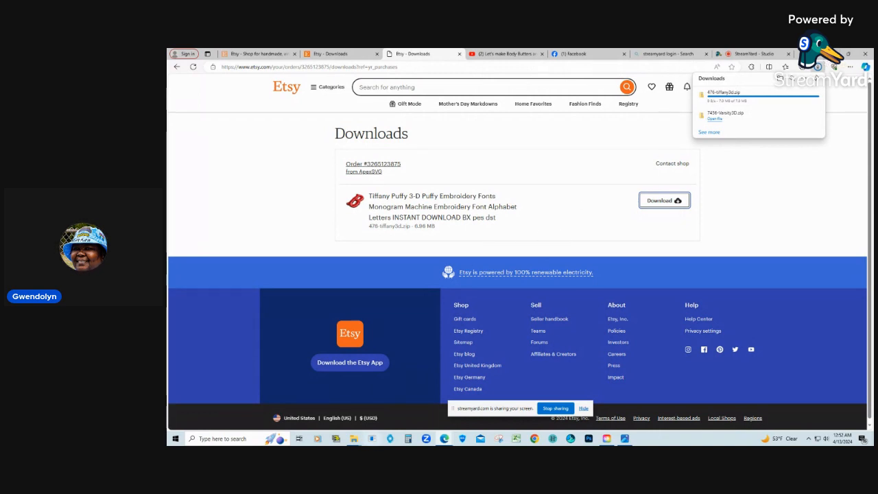
- In the Downloads folder in File Explorer, extract the FunkyFoamFont zip to the default FunkyFoamFont destination folder
mouse_move(354, 439)
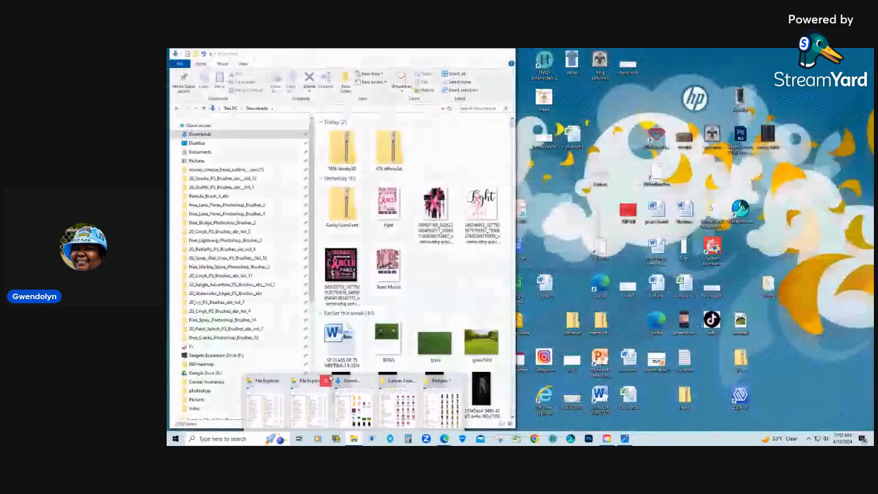
click(354, 404)
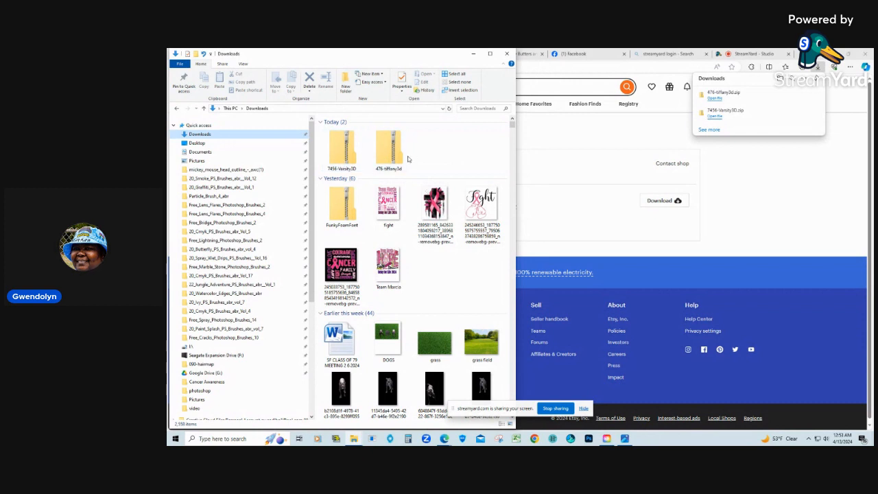
click(341, 210)
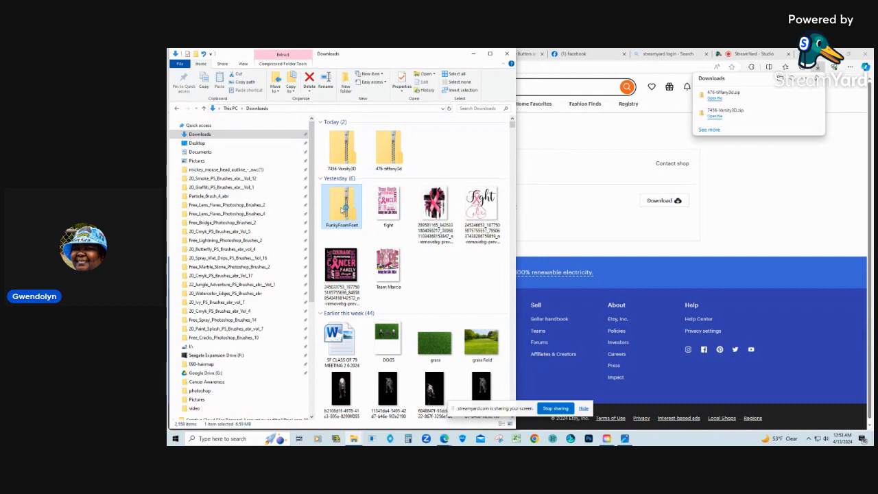
double_click(342, 210)
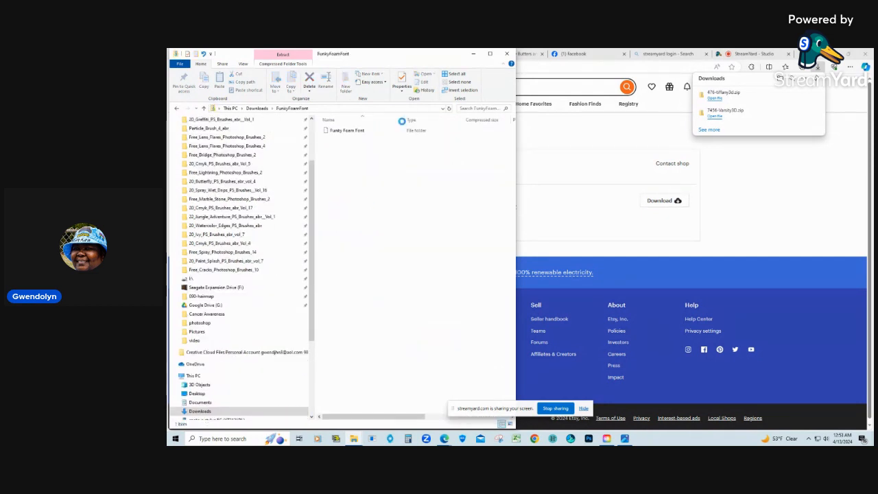
click(348, 133)
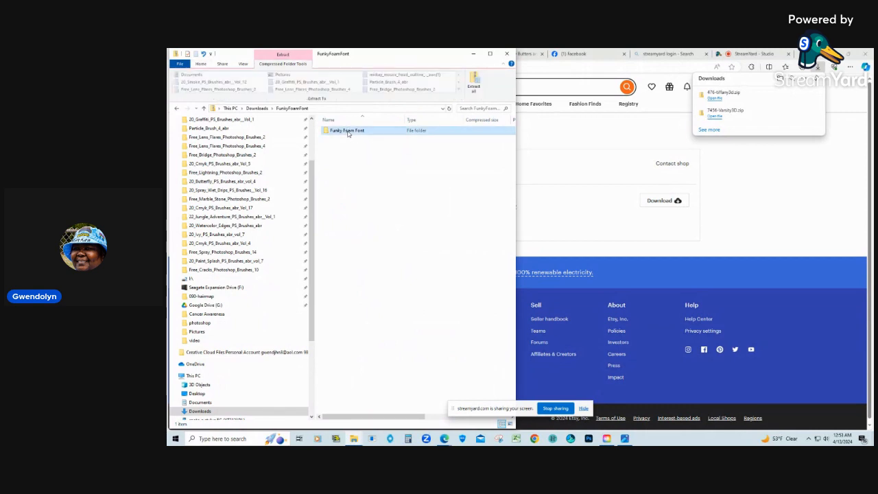
click(473, 81)
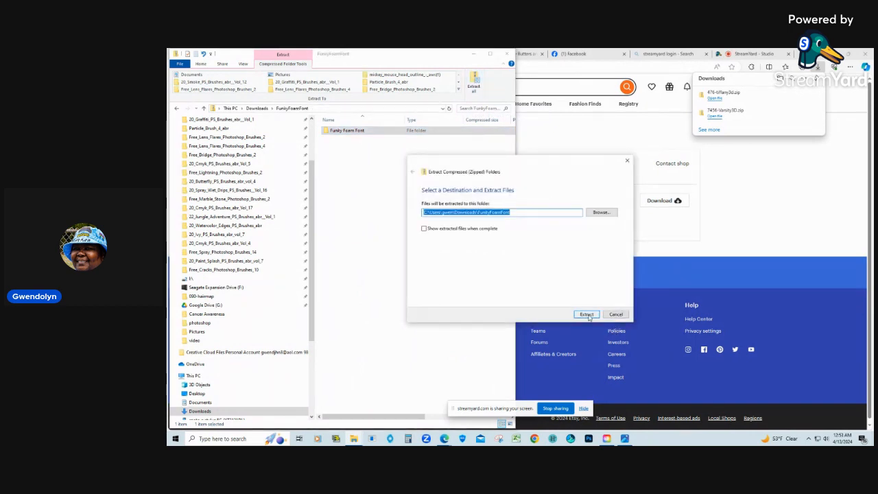
click(586, 315)
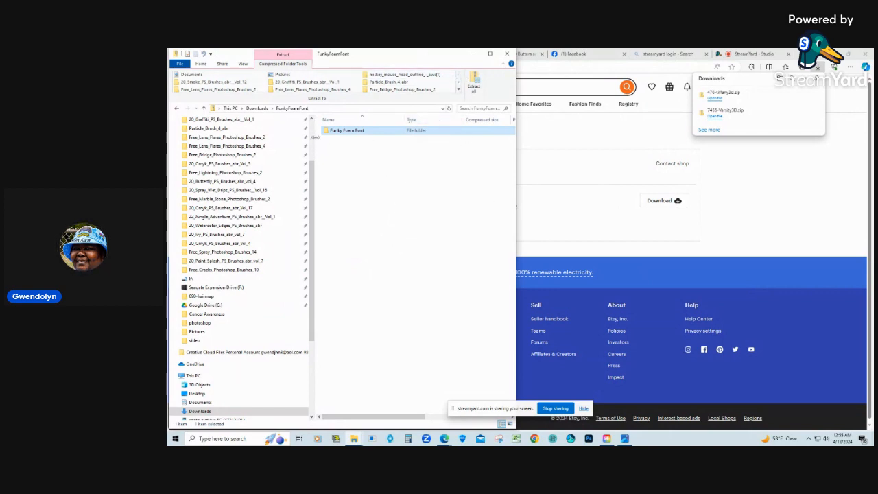
- Return to the Downloads folder and open the Funky Foam Font folder inside the extracted FunkyFoamFont folder
click(258, 109)
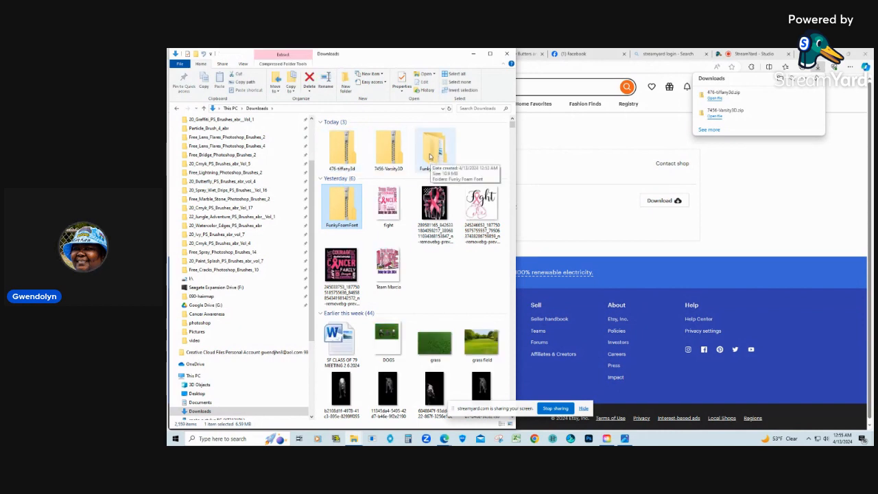
click(433, 155)
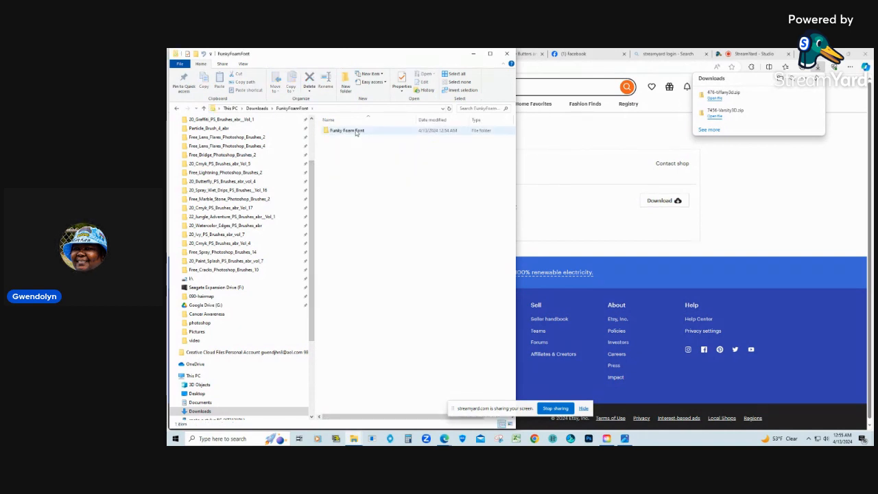
click(356, 131)
double_click(354, 130)
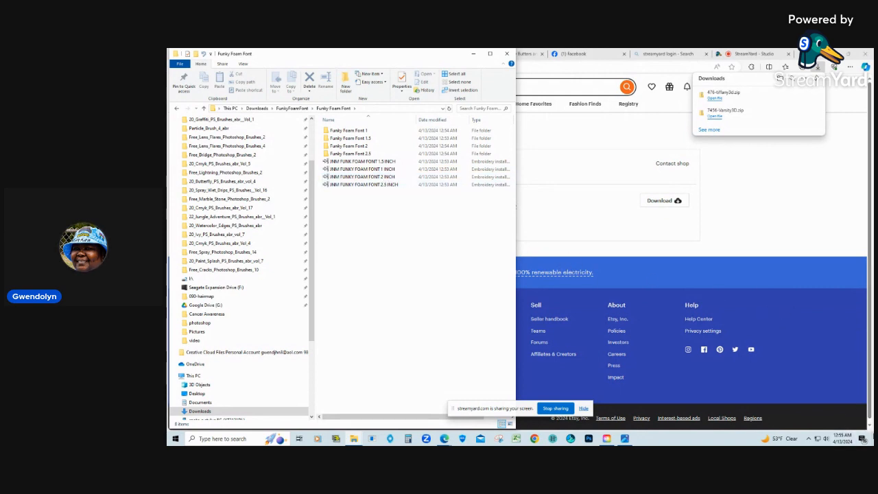
- Launch Embrilliance from the desktop without entering a serial number and dismiss the startup dialogs
click(872, 439)
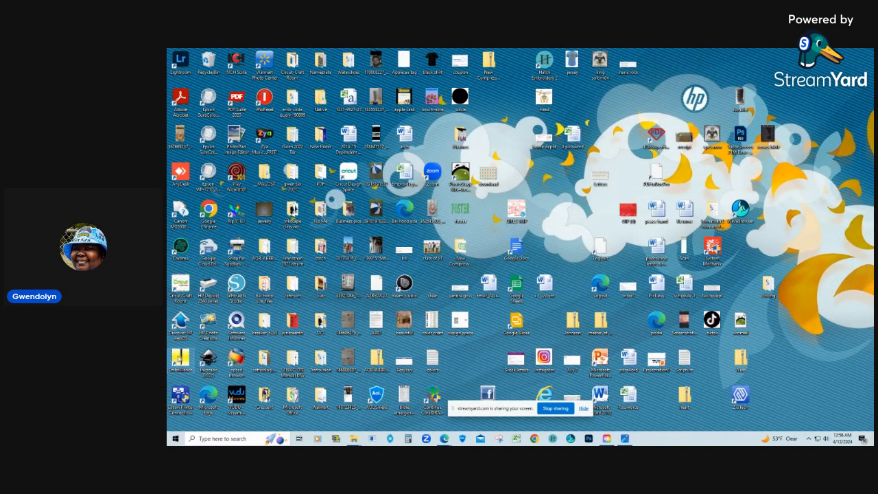
double_click(180, 356)
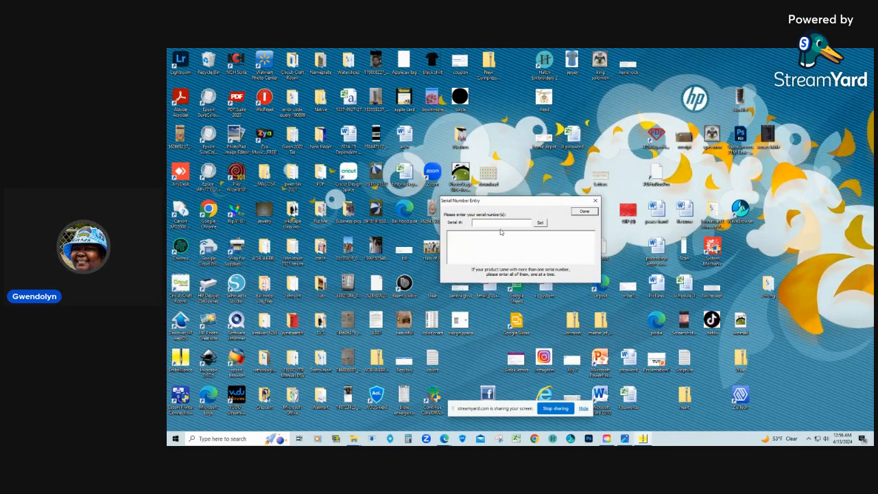
click(592, 212)
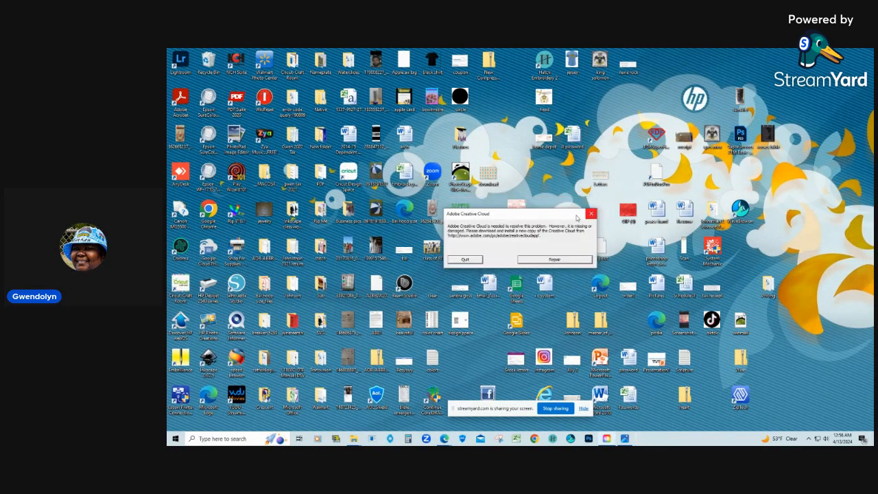
click(591, 213)
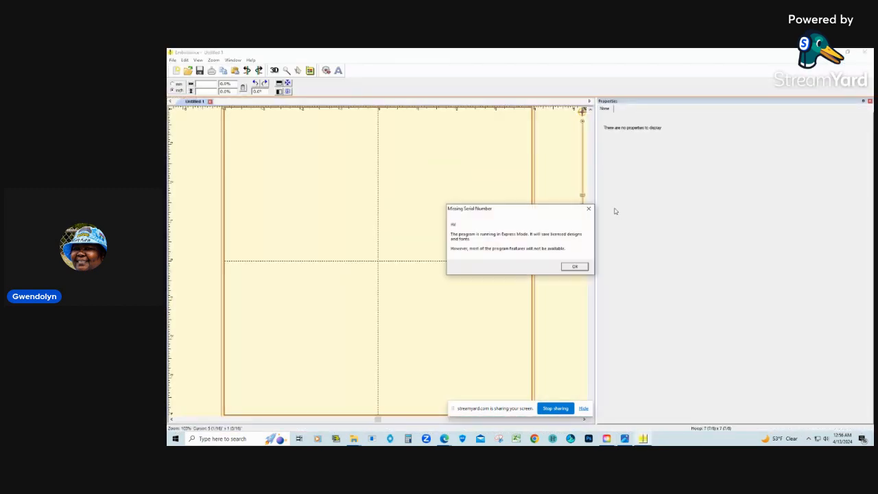
click(575, 266)
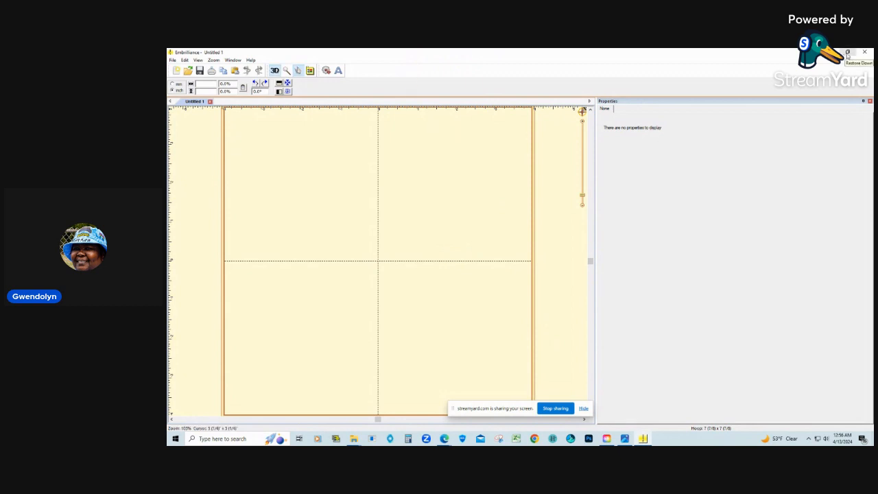
- Restore Embrilliance to a smaller window and place it beside the File Explorer window showing the Funky Foam Font folder
click(847, 52)
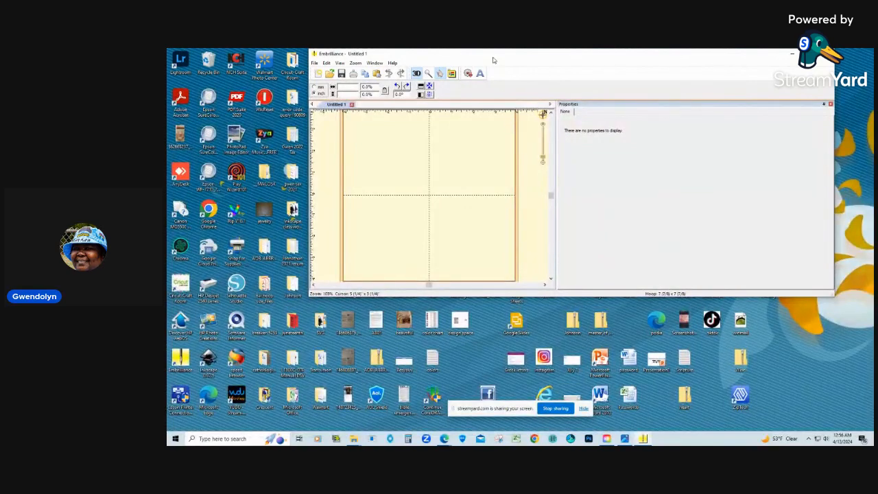
drag(498, 60, 556, 122)
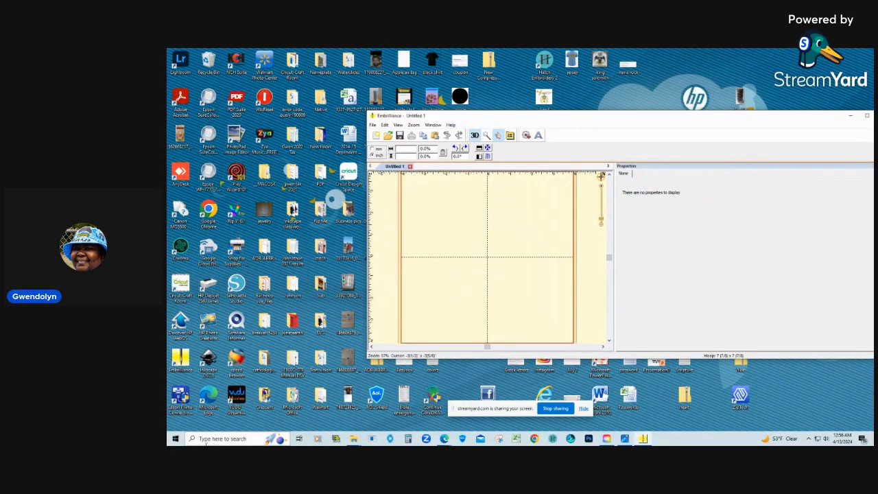
mouse_move(354, 437)
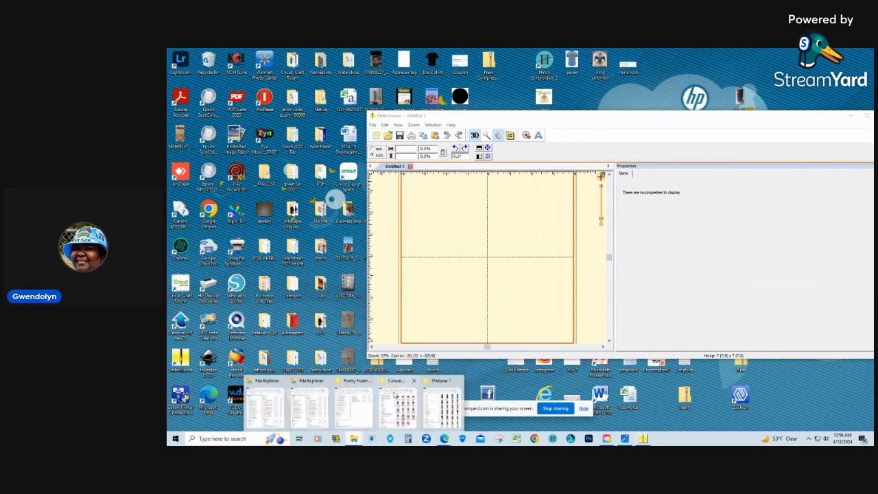
click(353, 405)
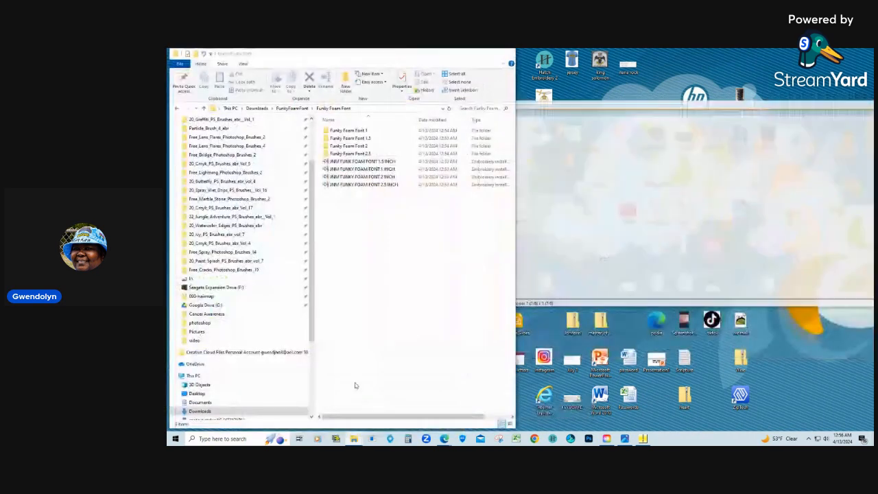
click(584, 122)
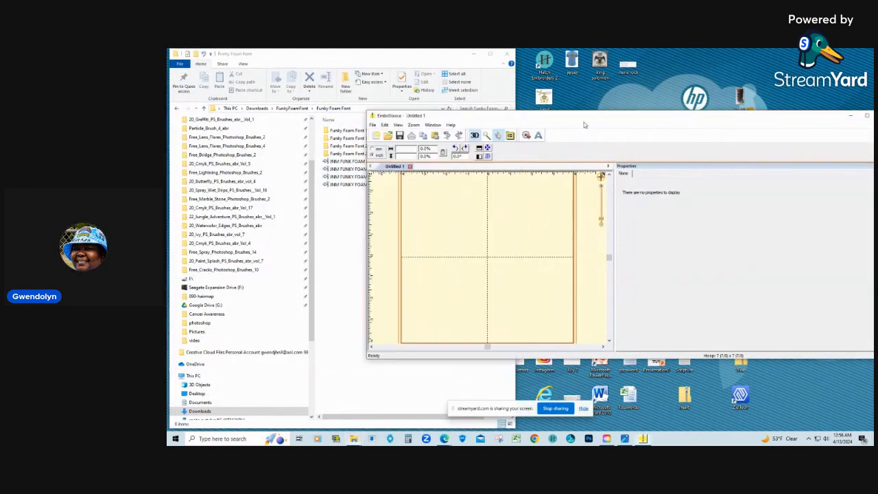
drag(563, 120, 715, 82)
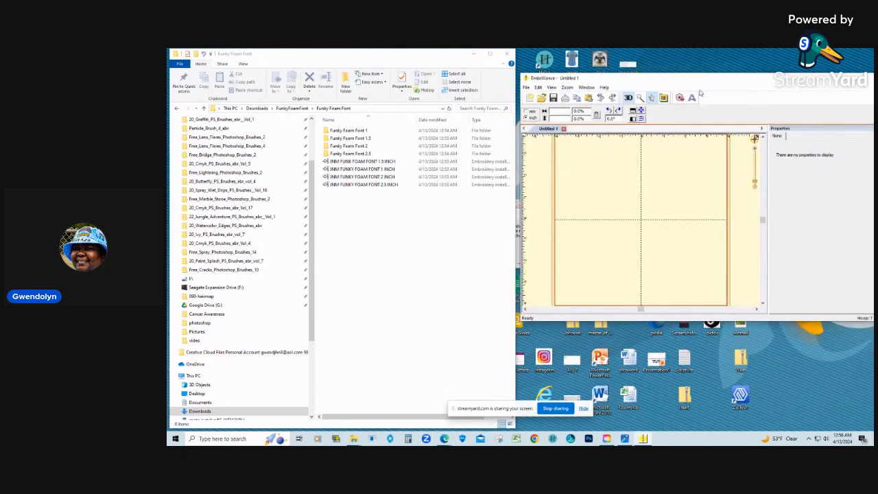
- Install the four JNM Funky Foam Font files (1, 1.5, 2 and 2.5 inch) together in Embrilliance and acknowledge each installation
click(371, 162)
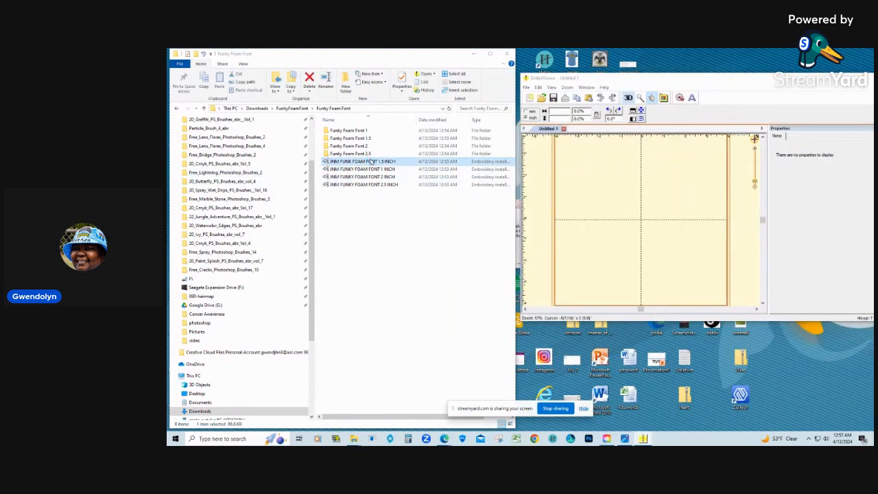
shift+click(366, 185)
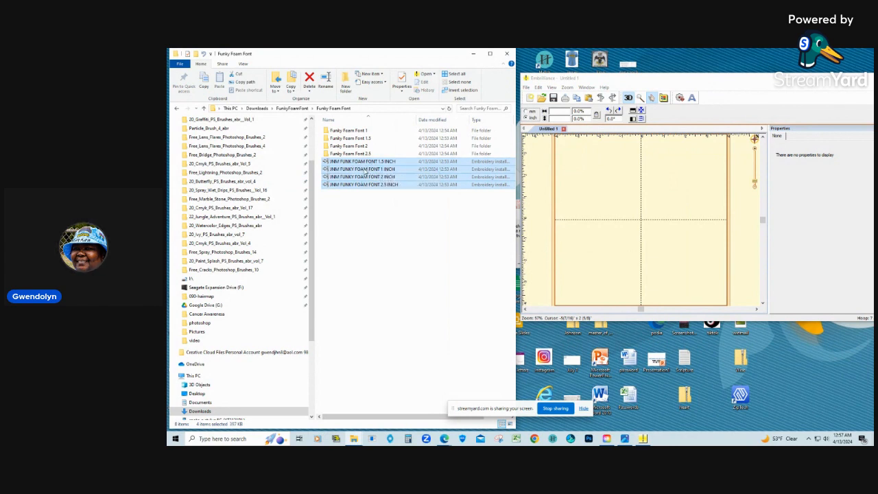
drag(365, 171, 604, 237)
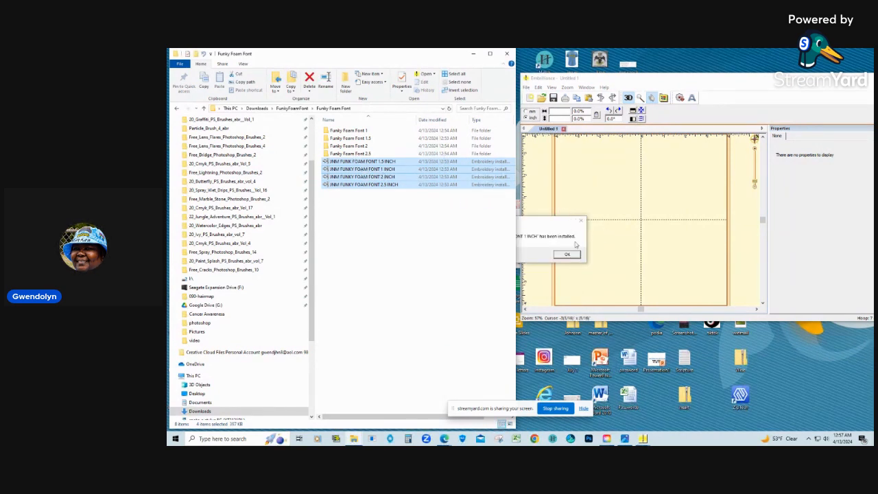
click(473, 54)
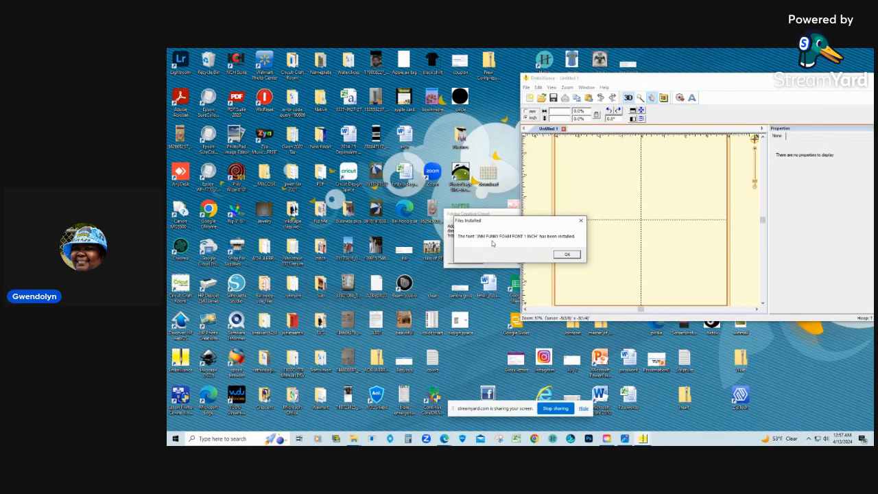
click(567, 255)
click(565, 256)
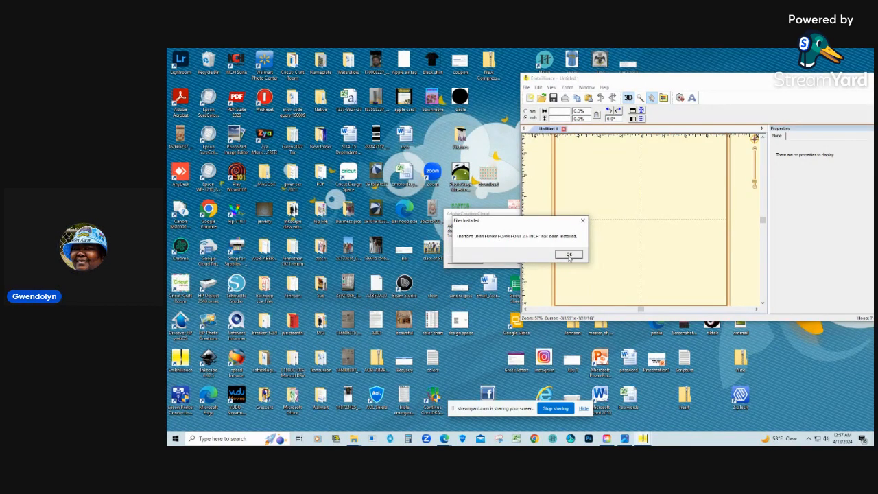
click(568, 255)
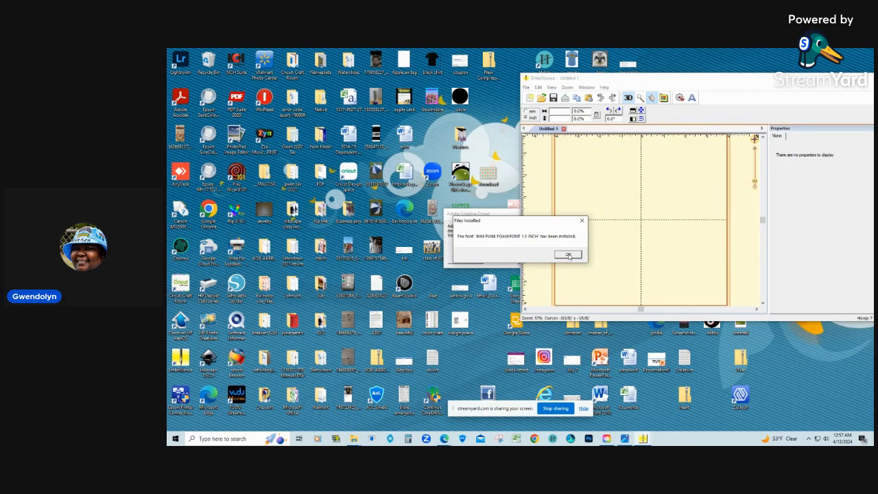
click(569, 255)
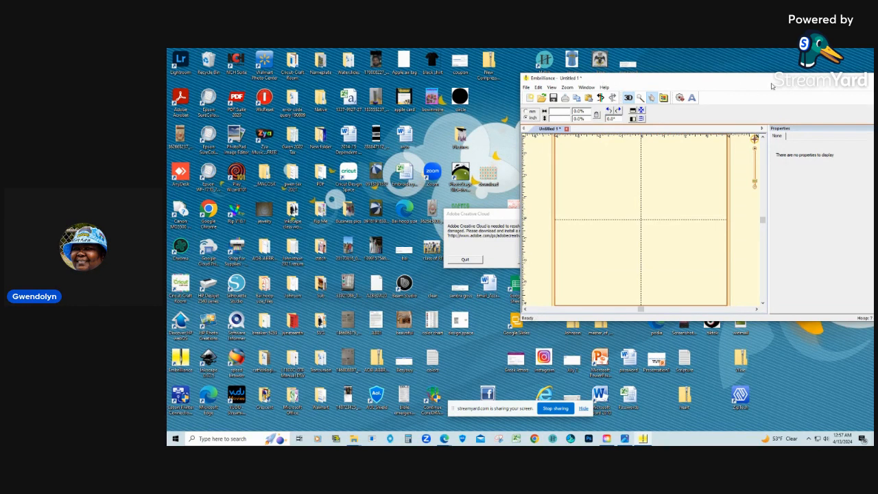
- Move the Embrilliance window fully into view and add a lettering object with the default text ABC to the design
drag(772, 81, 547, 83)
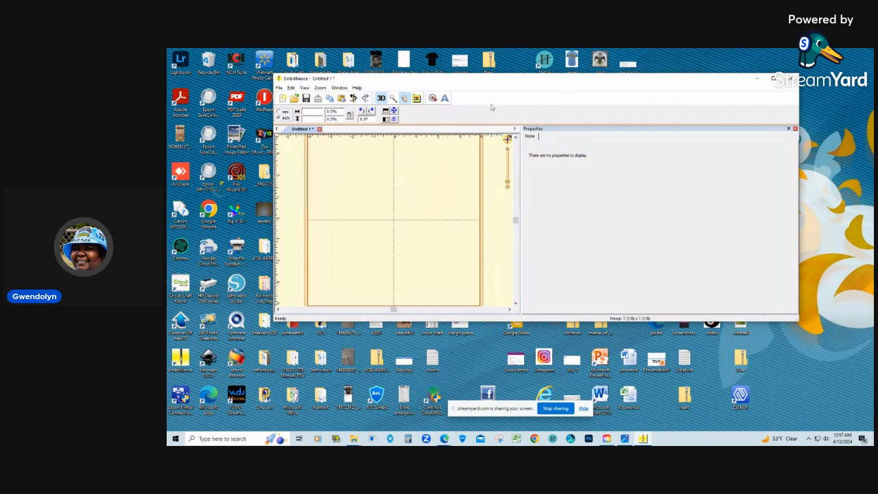
click(445, 99)
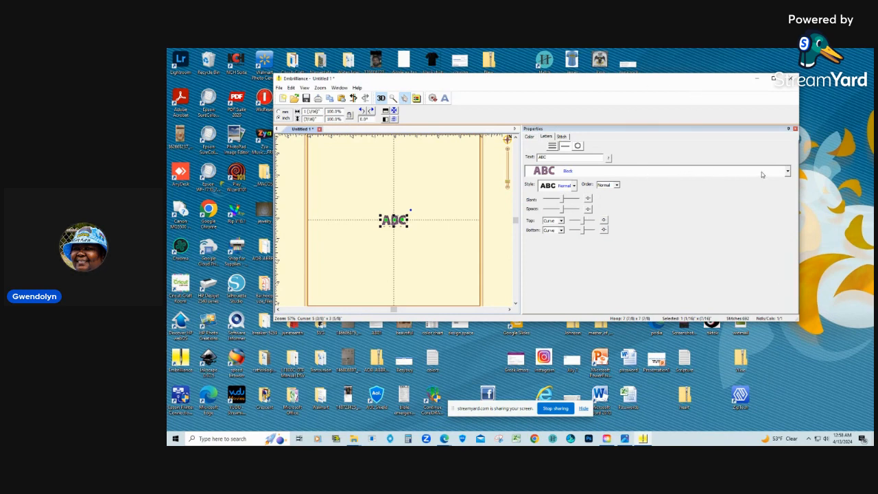
- Look through the lettering object's font list for the newly installed Funky Foam fonts
click(787, 172)
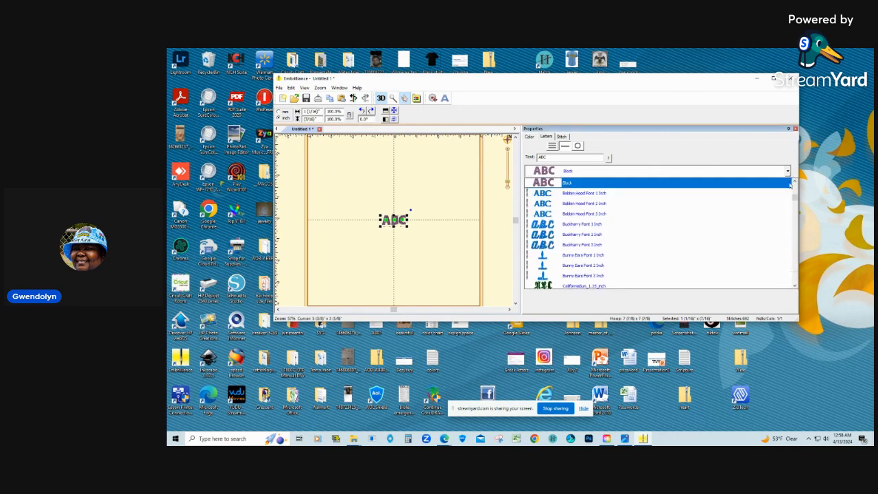
scroll(752, 216, down, 10)
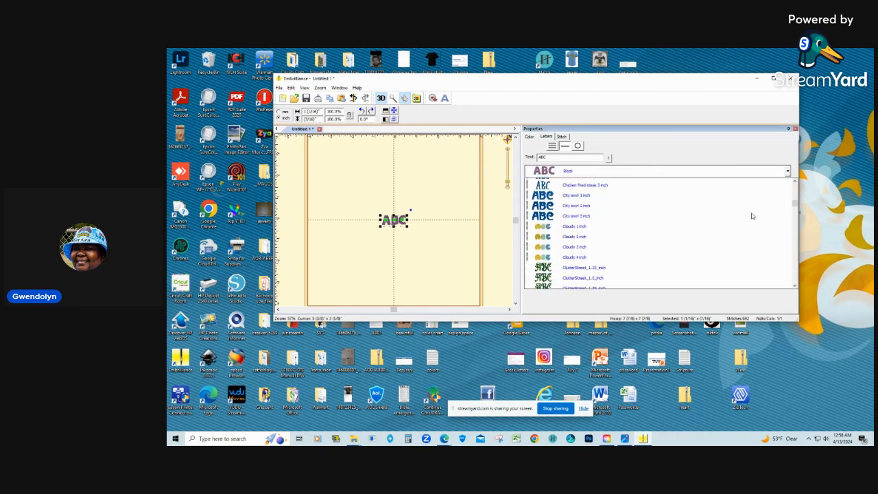
scroll(751, 216, down, 10)
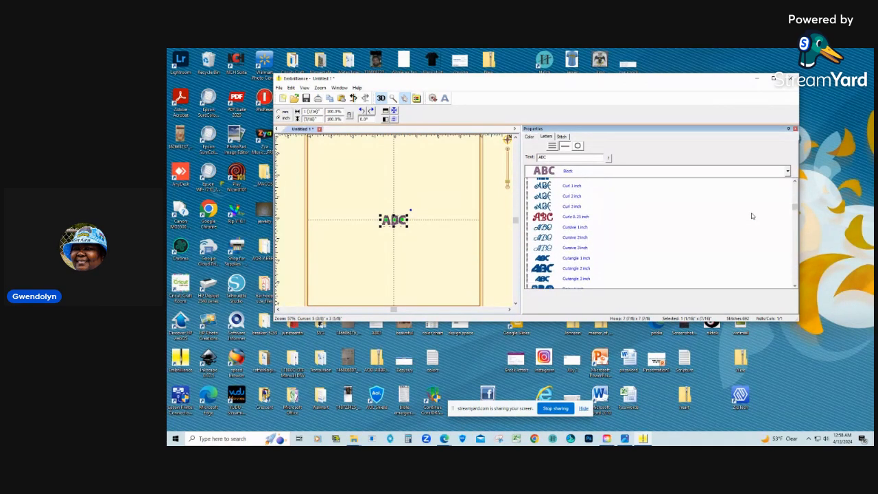
scroll(751, 216, down, 5)
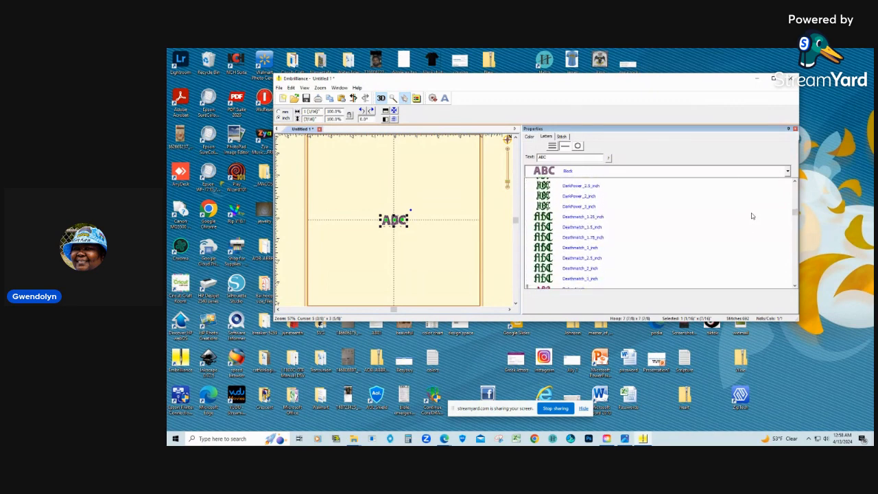
scroll(752, 216, down, 3)
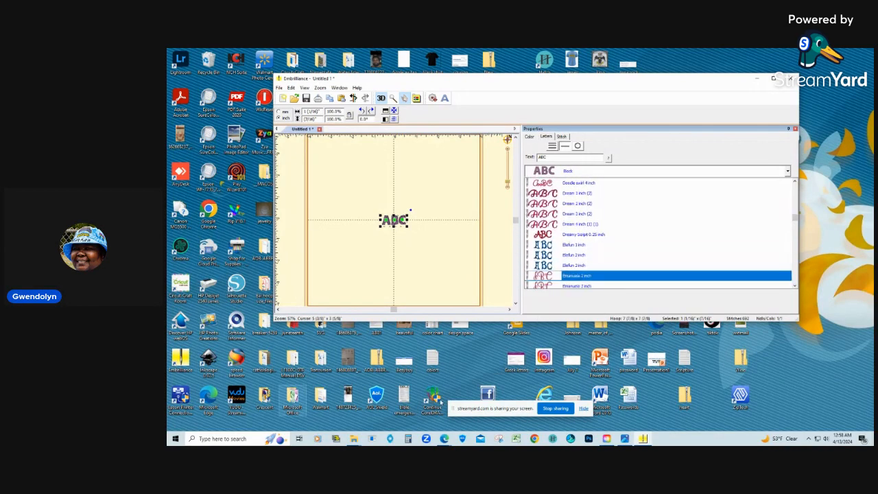
scroll(683, 236, down, 5)
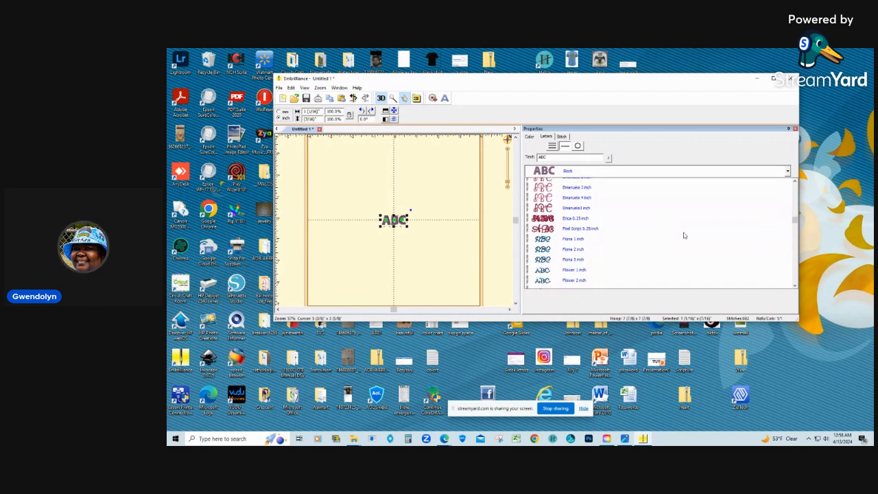
scroll(683, 235, down, 4)
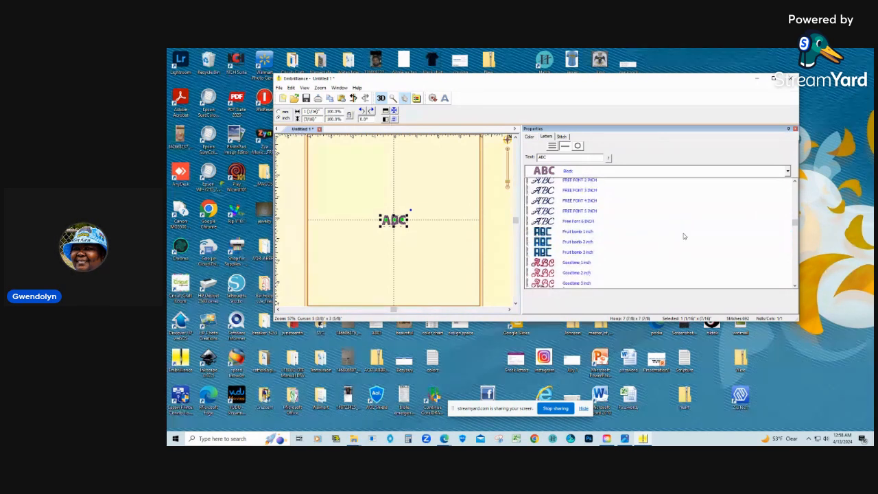
scroll(683, 236, down, 3)
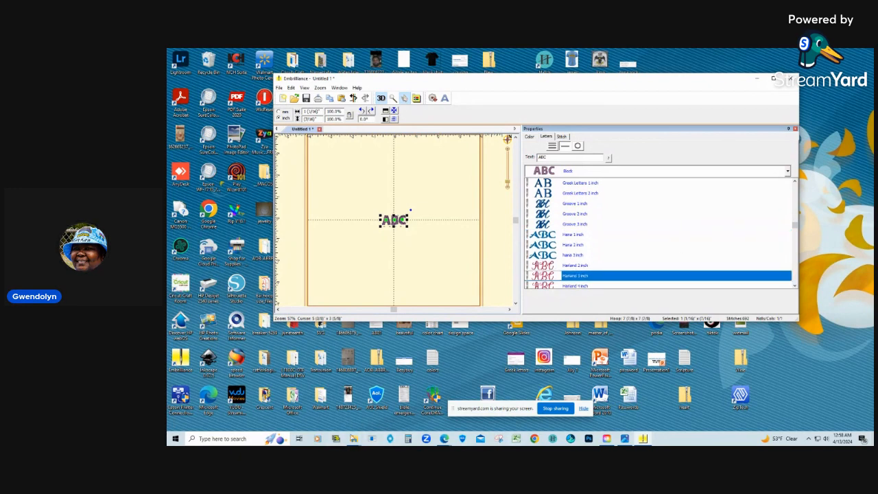
- Check the font file names in File Explorer's Funky Foam Font folder, and find the matching JNM fonts in Embrilliance's font list
click(353, 438)
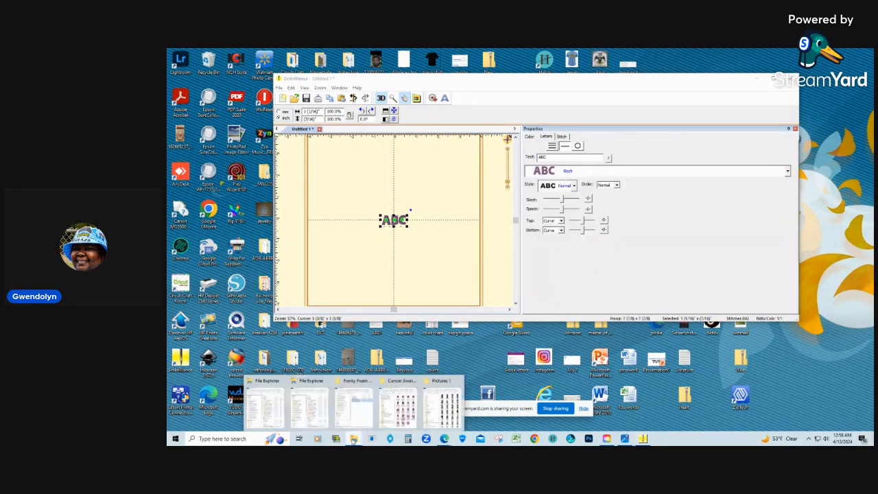
click(350, 384)
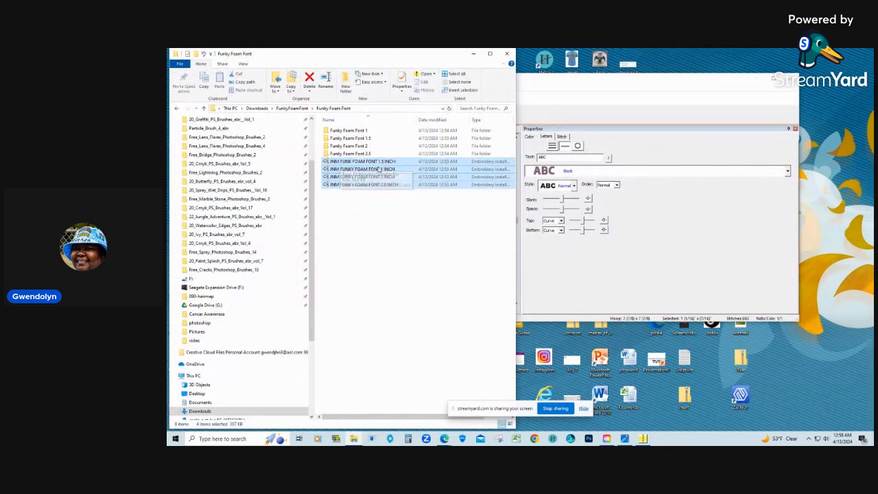
click(723, 170)
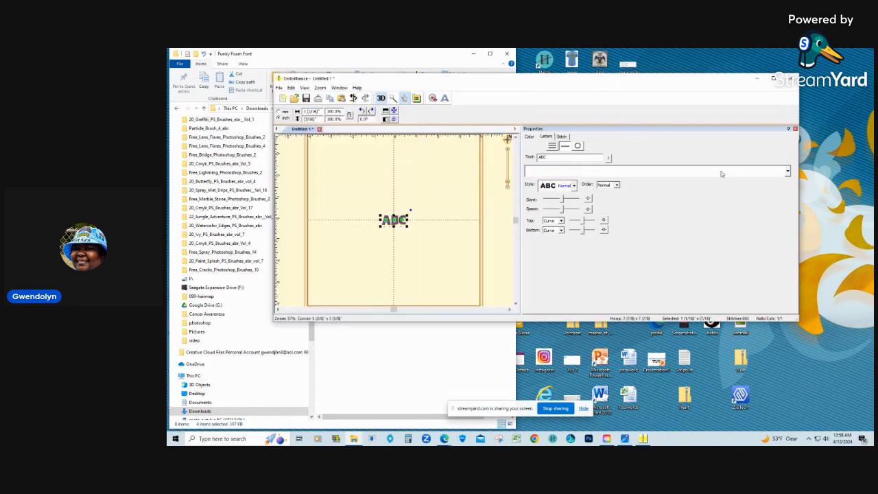
scroll(732, 236, down, 5)
scroll(733, 232, down, 8)
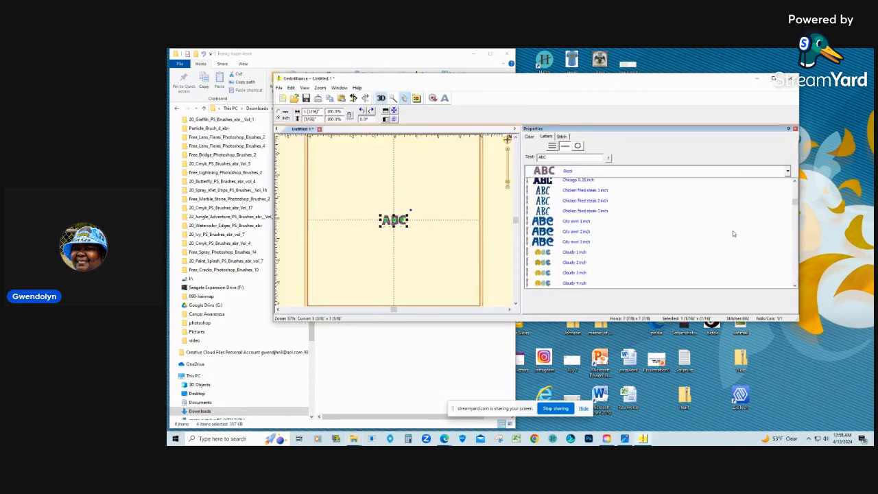
scroll(732, 233, down, 8)
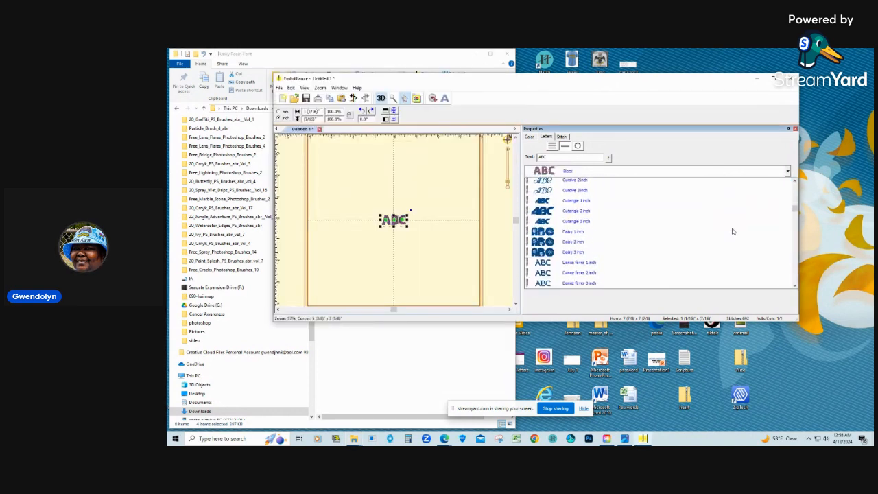
scroll(732, 232, down, 10)
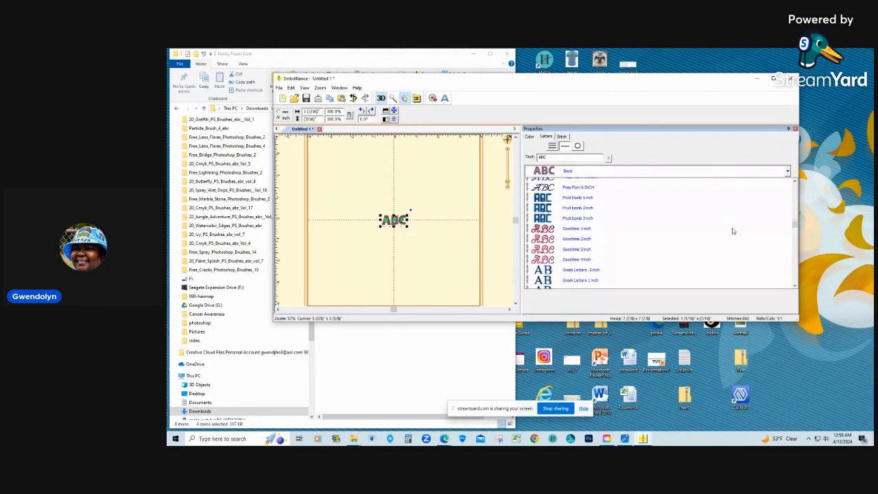
scroll(733, 232, down, 8)
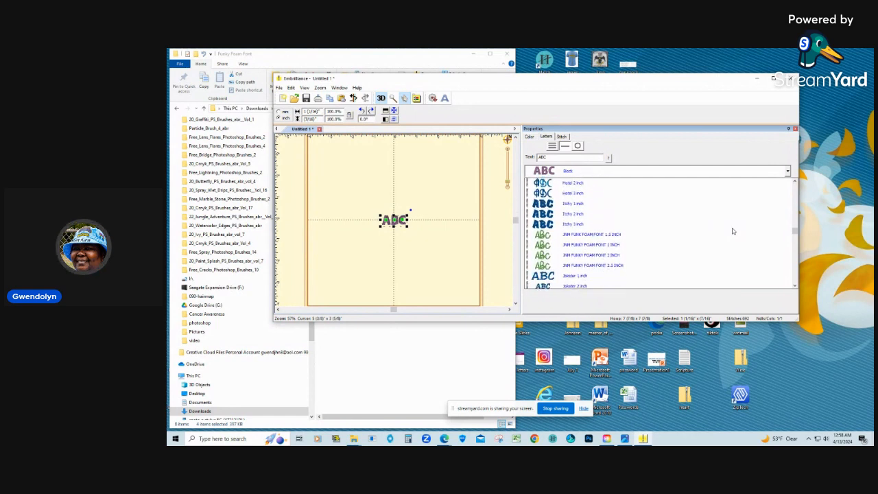
- Maximize the Embrilliance window and locate the JNM Funky Foam fonts in the lettering font list
click(775, 81)
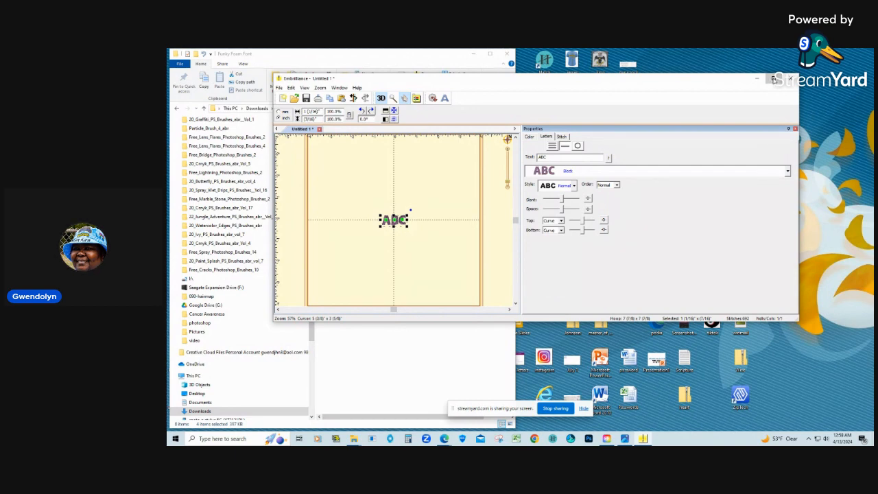
click(773, 80)
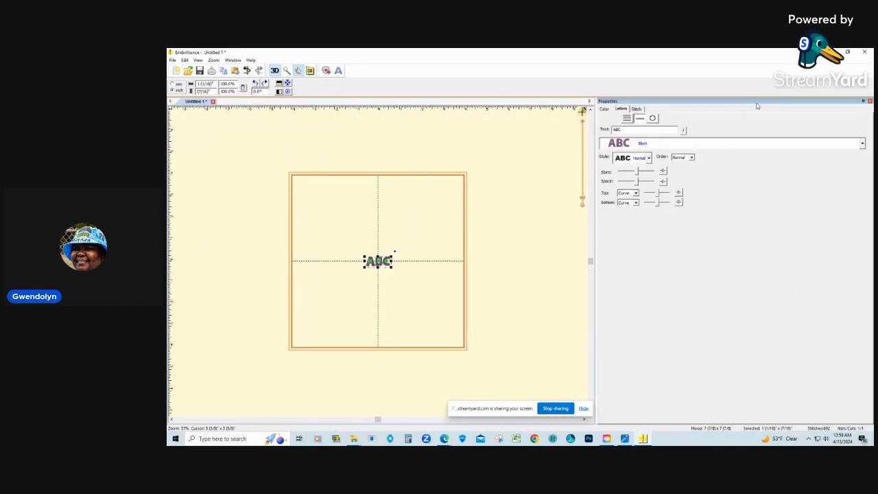
click(862, 144)
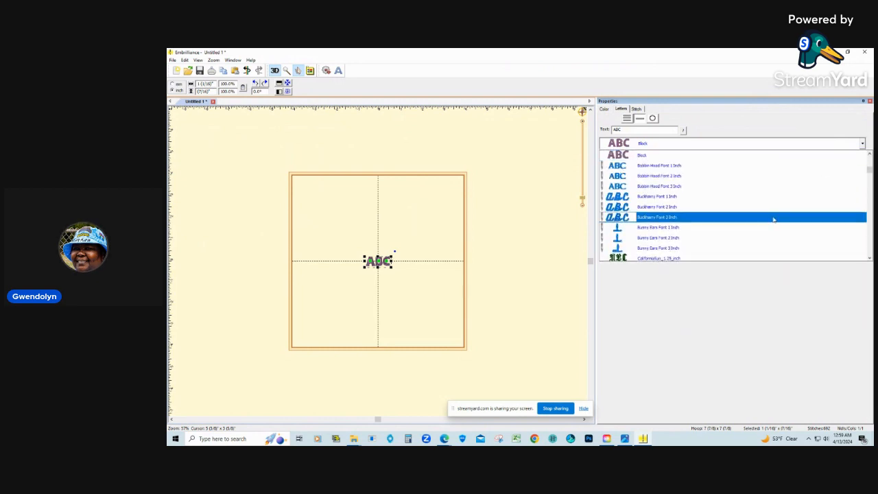
scroll(763, 220, down, 5)
scroll(764, 220, down, 10)
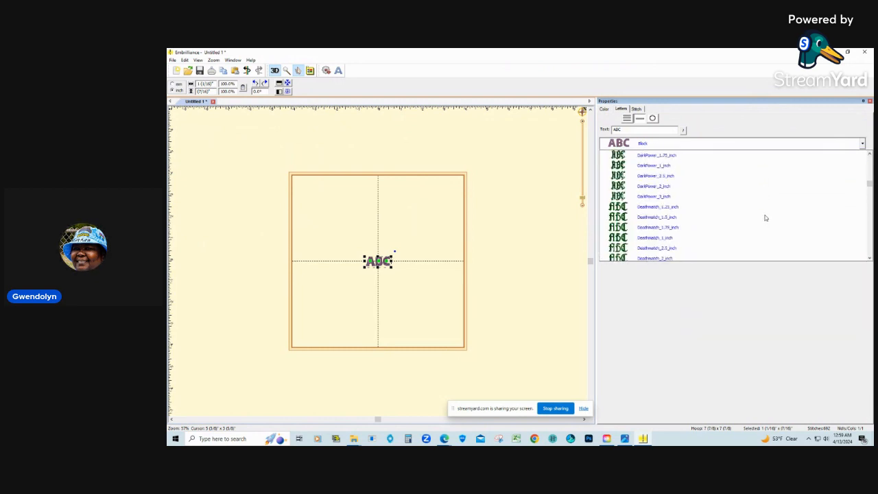
scroll(765, 218, down, 10)
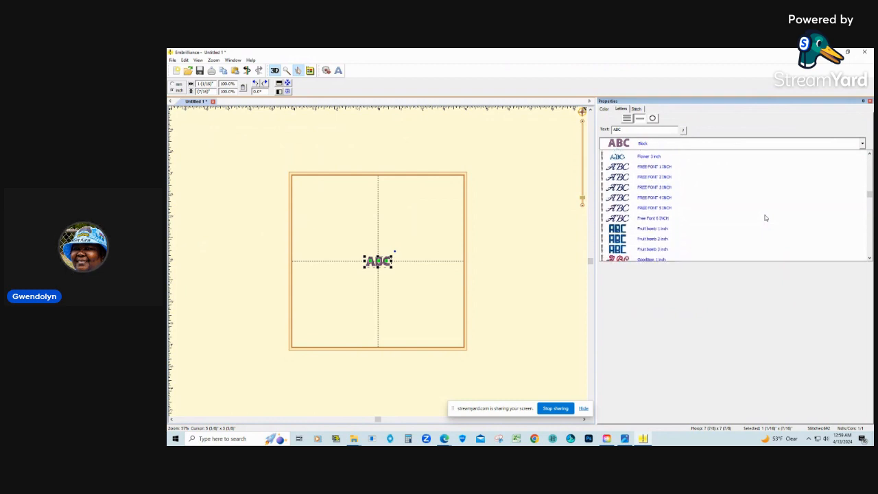
scroll(766, 218, down, 10)
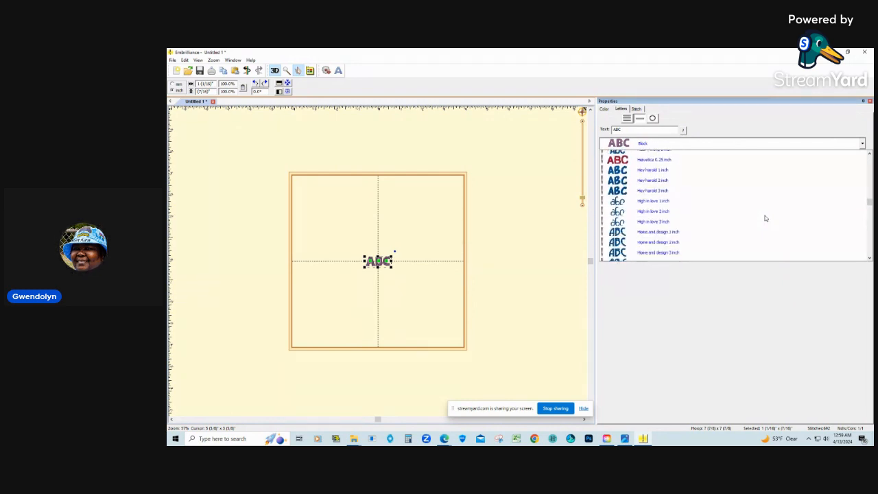
scroll(765, 219, down, 5)
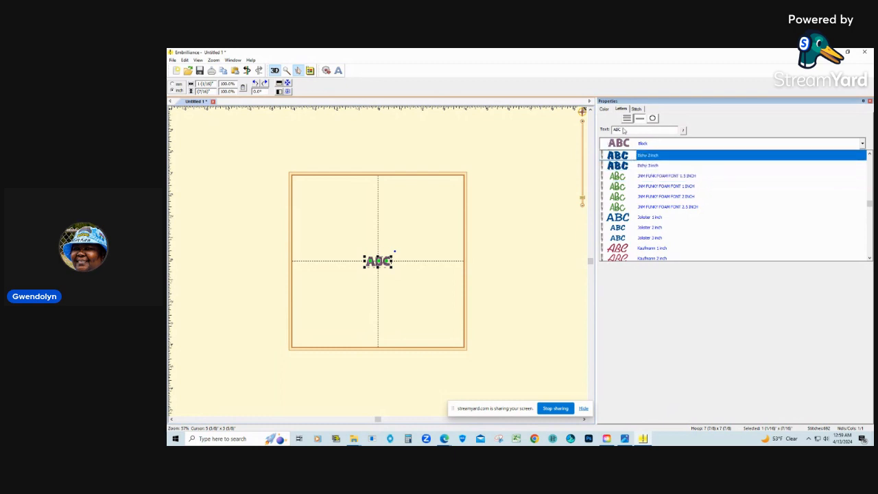
- Replace the lettering text ABC with "Funky" and apply it to the design
click(625, 129)
drag(624, 129, 613, 129)
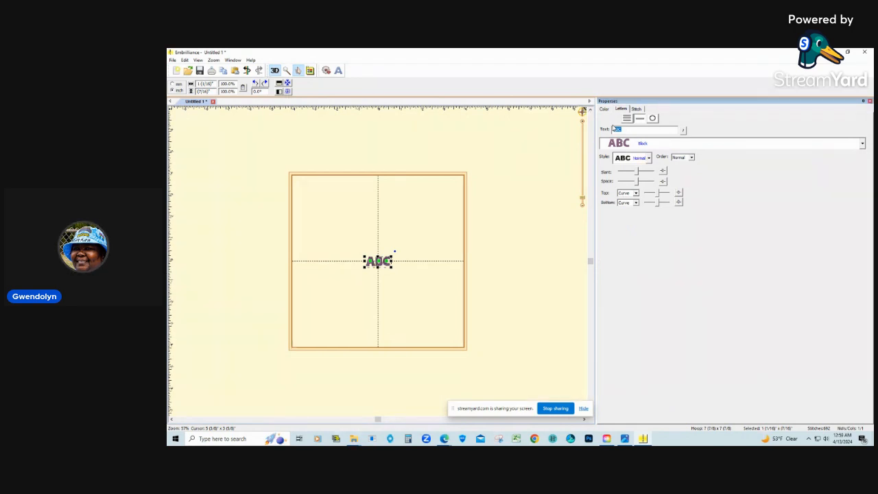
key(BackSpace)
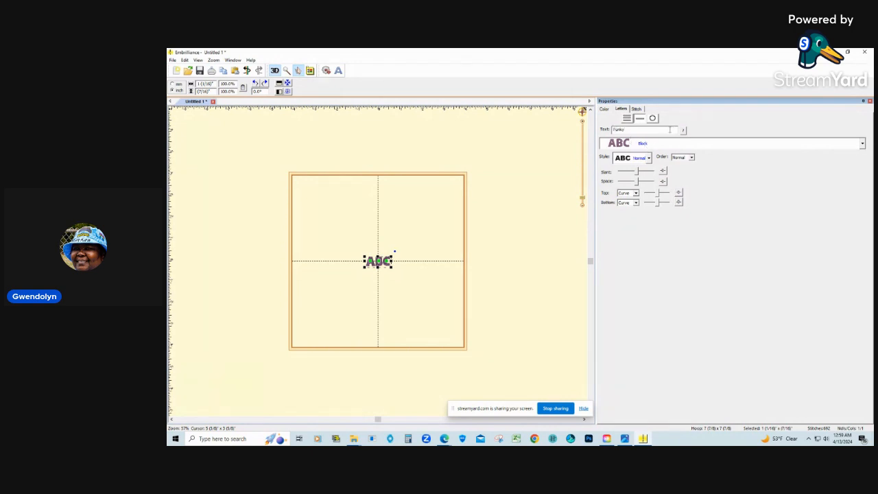
key(Return)
- Change the font of the Funky lettering to JNM FUNK FOAM FONT 1.5 INCH
click(672, 147)
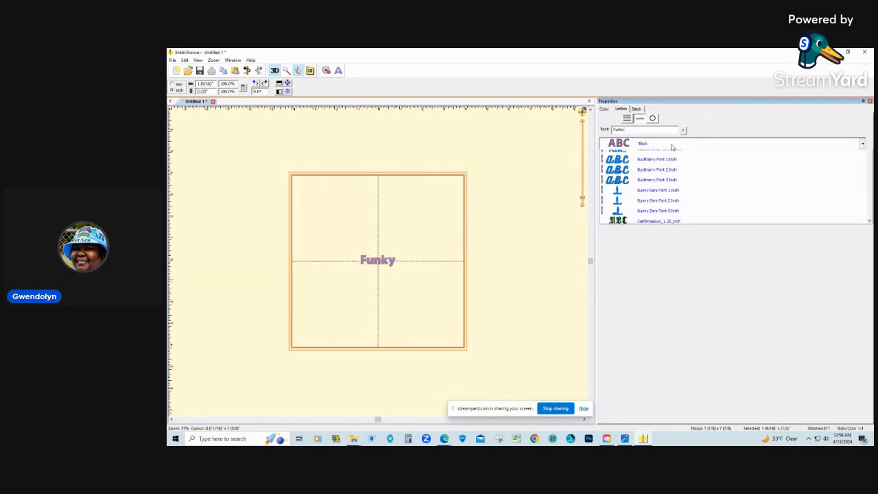
scroll(741, 213, down, 5)
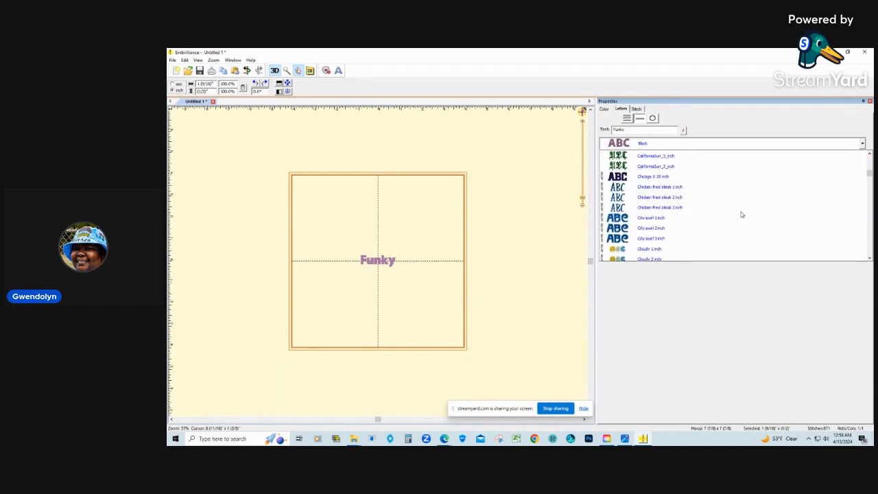
scroll(740, 215, down, 10)
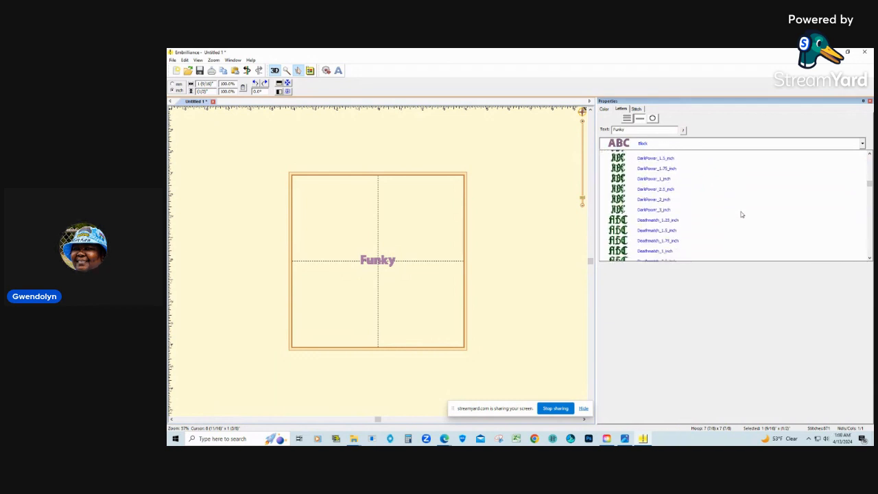
scroll(741, 215, down, 10)
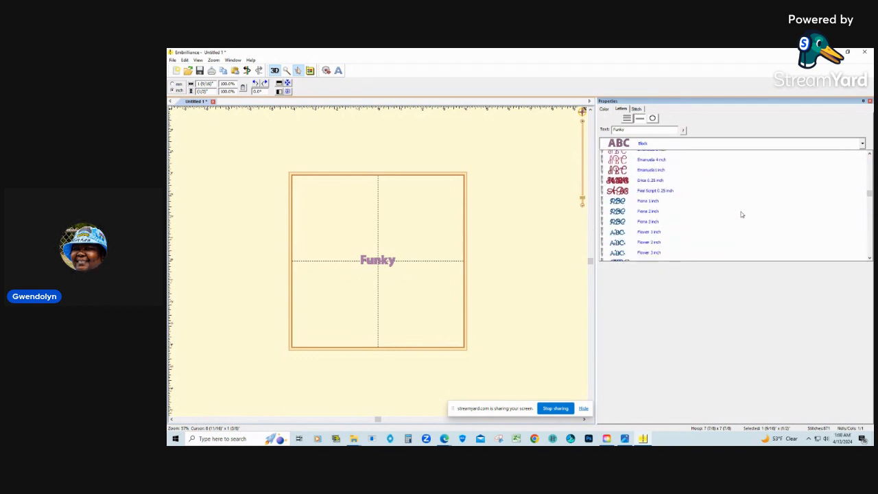
scroll(740, 215, down, 10)
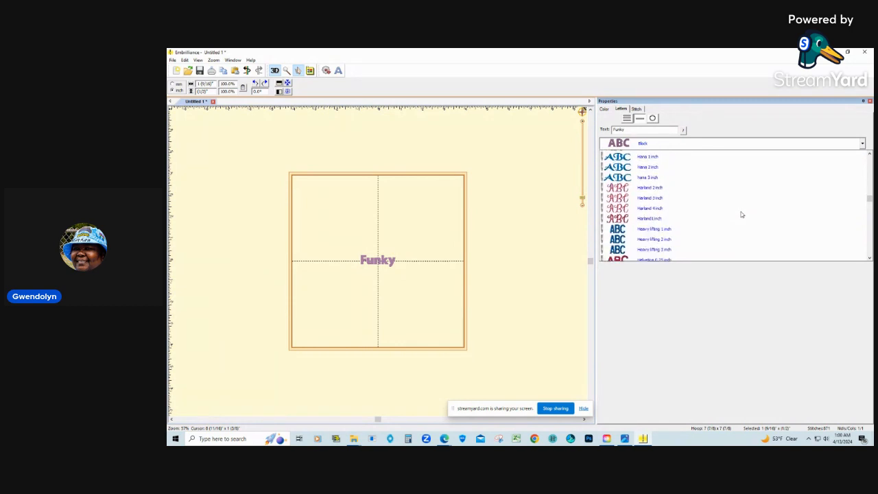
scroll(741, 214, down, 10)
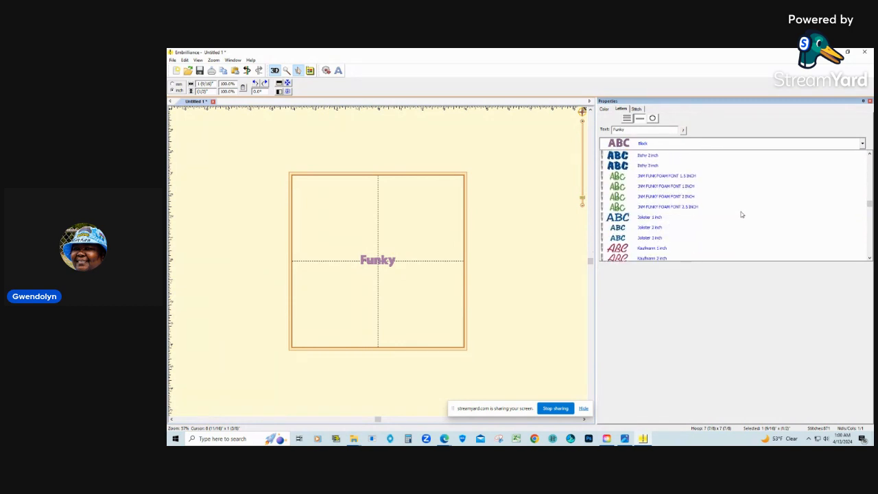
click(673, 177)
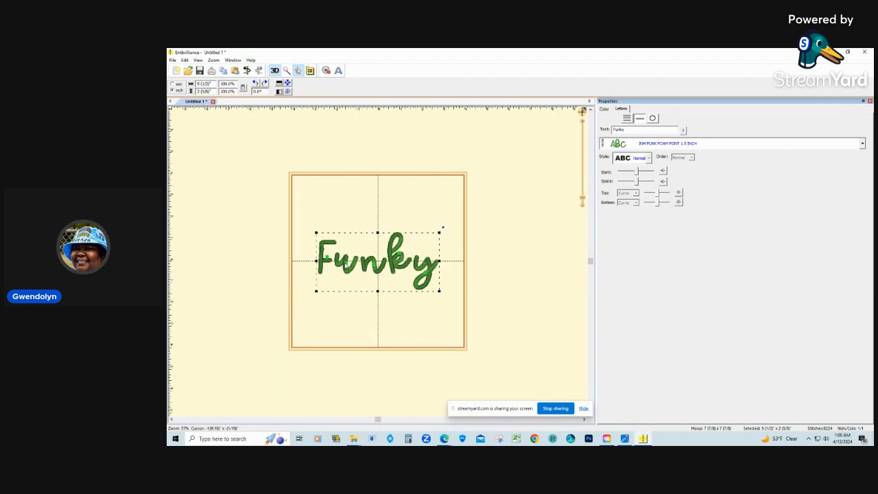
- Tighten the lettering's spacing by moving the letter u closer to the F and the letter n closer to the u
click(345, 267)
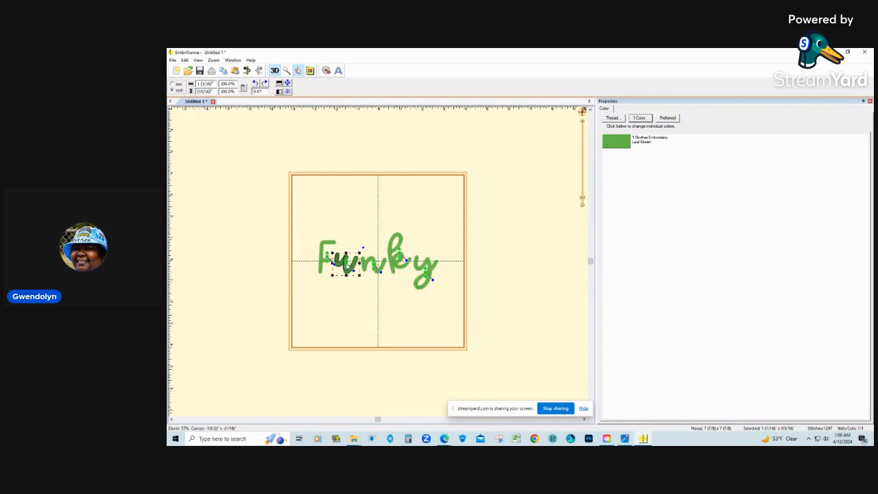
key(Escape)
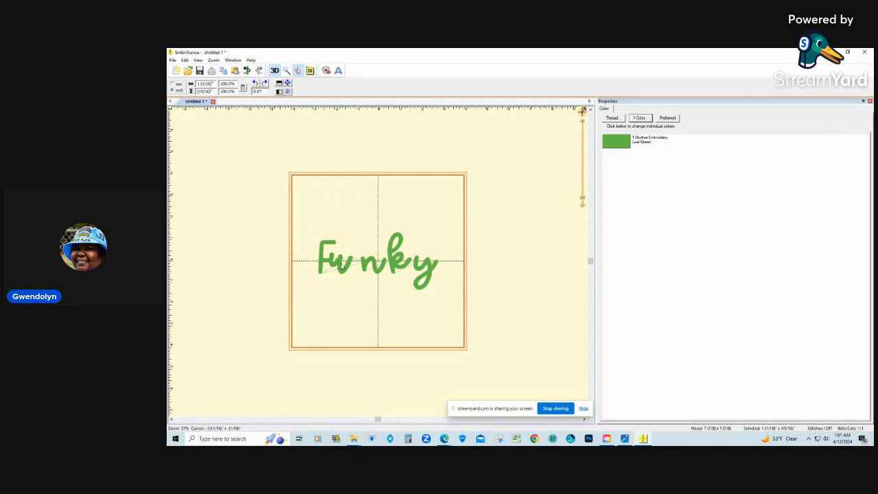
click(342, 266)
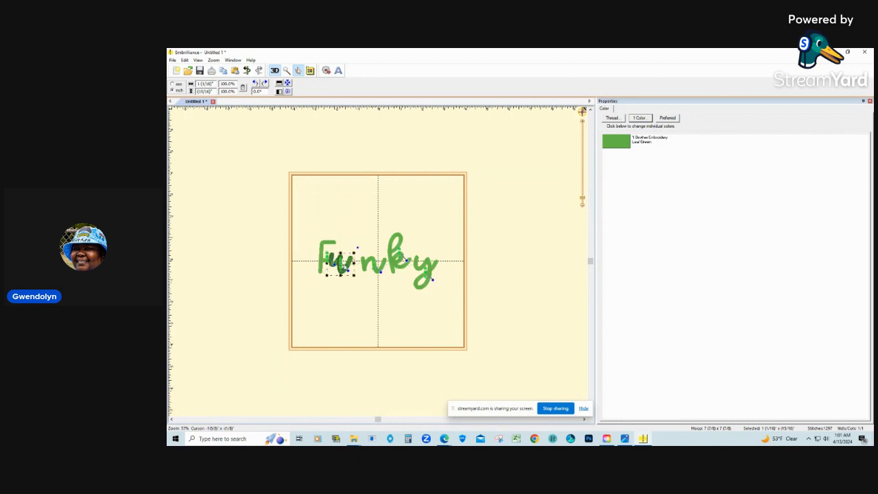
click(375, 268)
drag(375, 269, 368, 268)
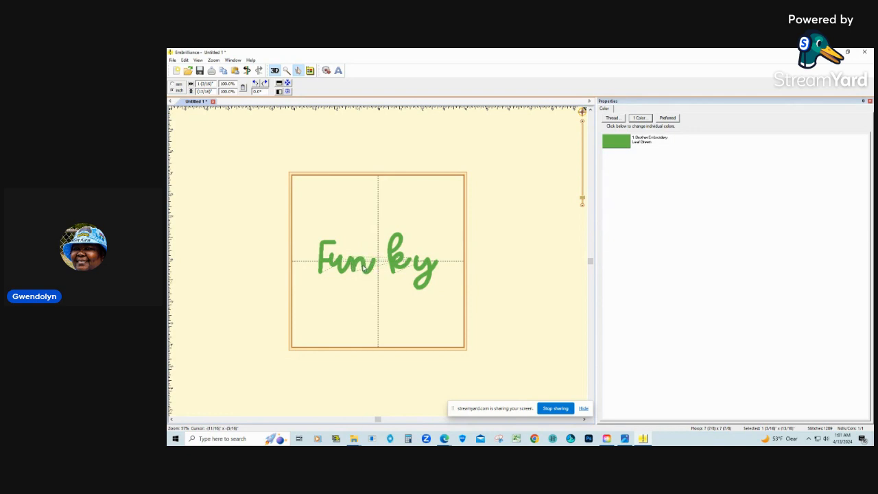
- Move the letter k of the Funky lettering left until it joins the letter n
click(363, 267)
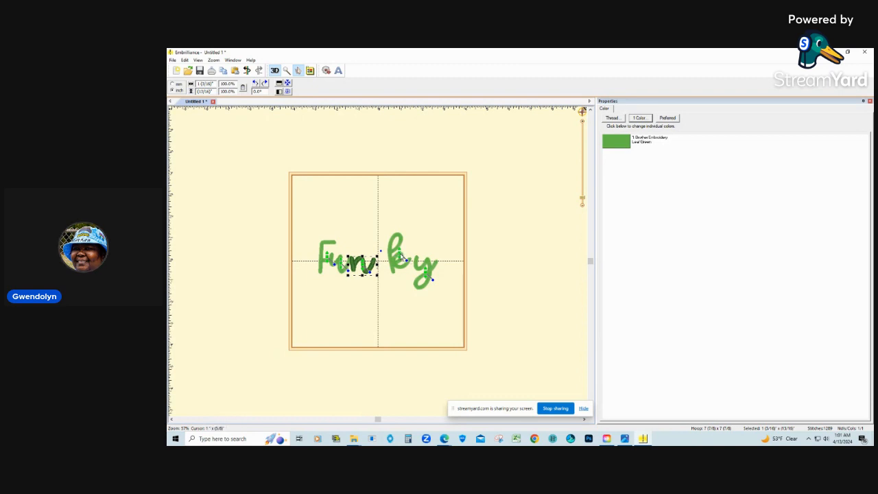
click(401, 256)
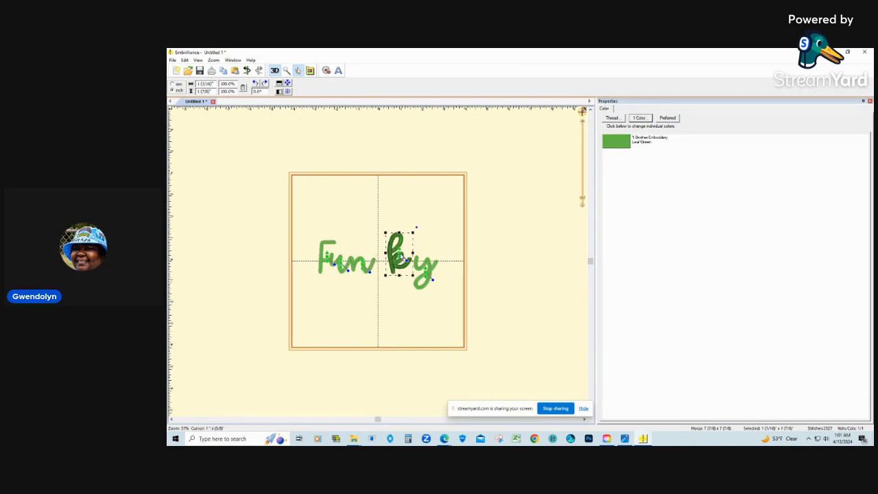
drag(400, 258, 390, 257)
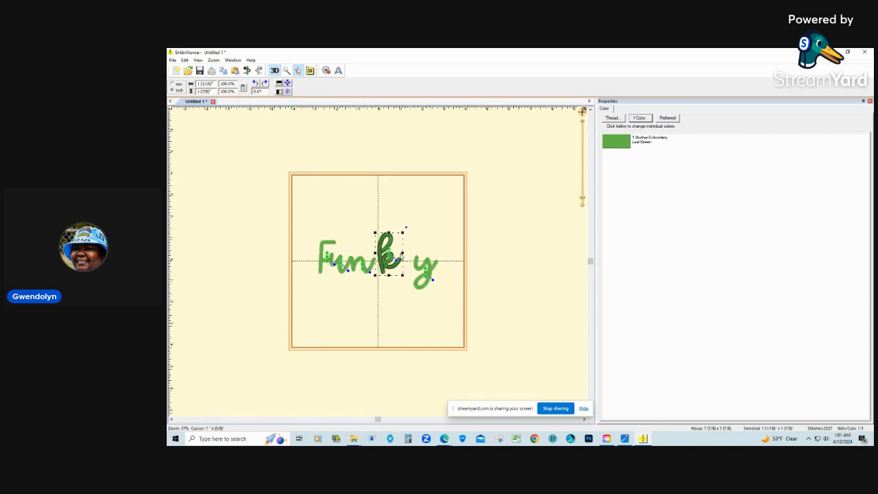
key(Left)
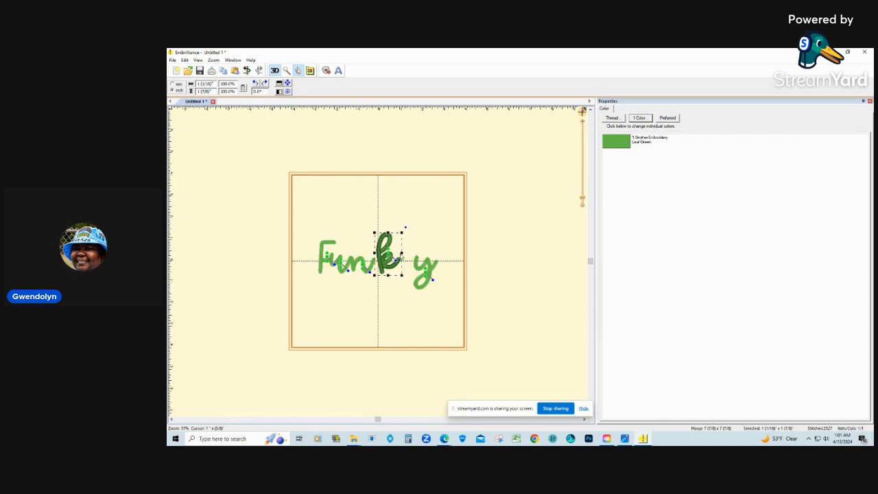
key(Left)
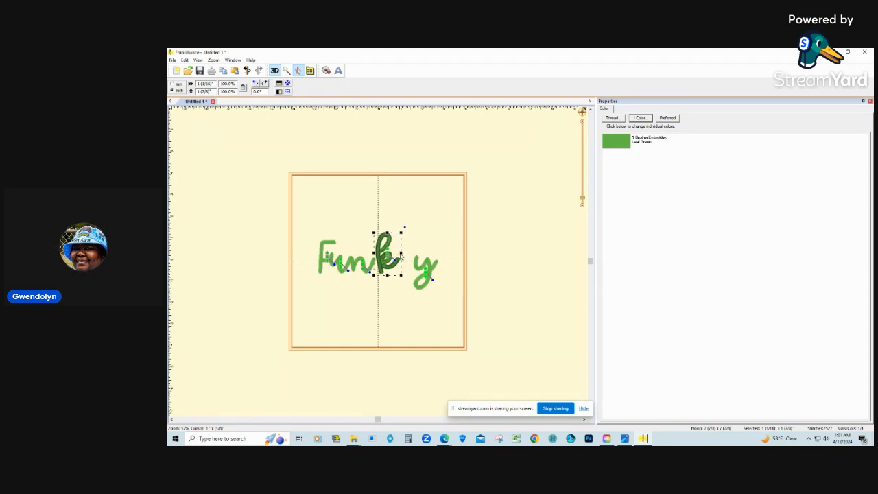
key(Left)
key(Left)
key(Left)
key(Left)
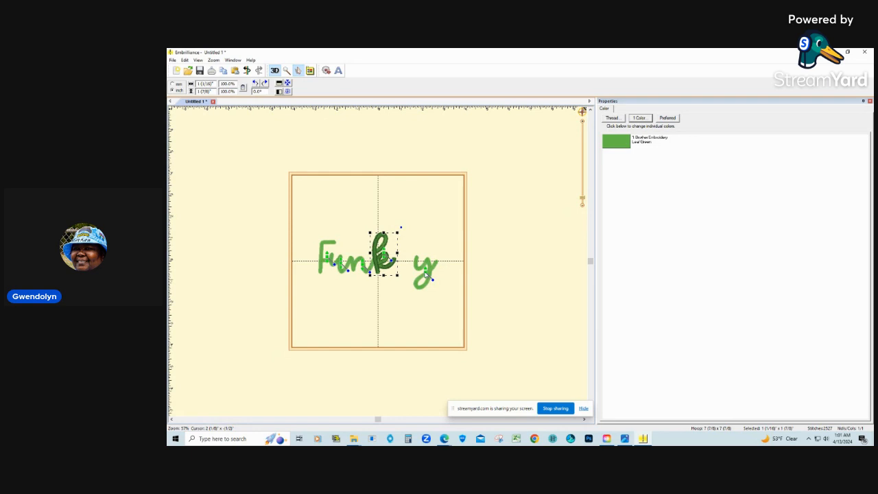
- Move the letter y of the Funky lettering left until it joins the letter k, then deselect the lettering
click(426, 273)
drag(425, 273, 420, 273)
key(Left)
key(Left)
key(Left)
key(Left)
key(Left)
key(Left)
key(Left)
key(Left)
key(Left)
key(Left)
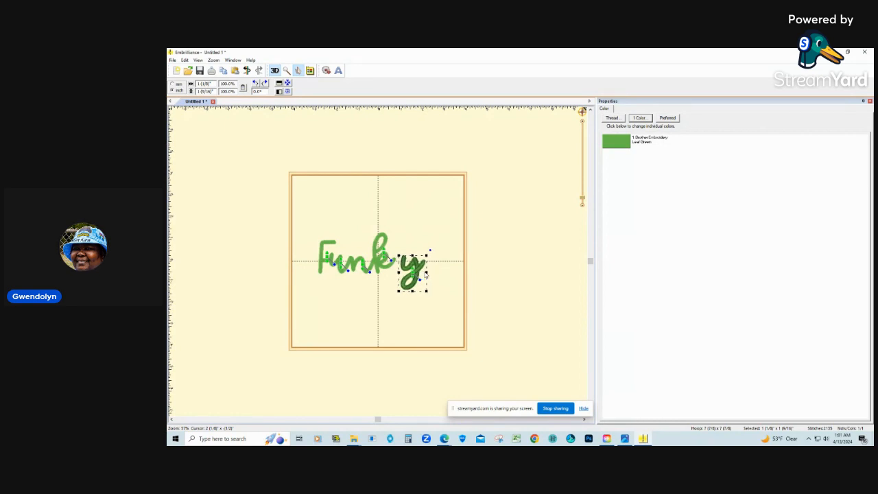
key(Left)
key(Left)
key(Left)
key(Left)
key(Left)
key(Left)
key(Left)
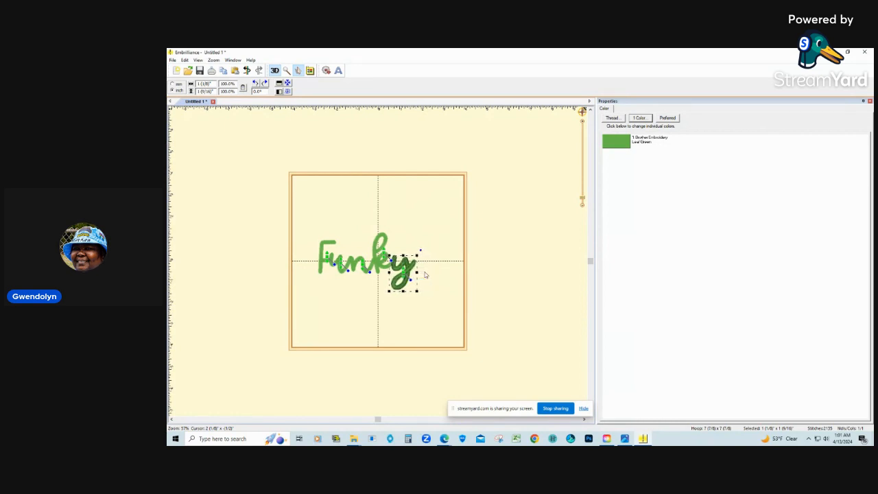
click(452, 245)
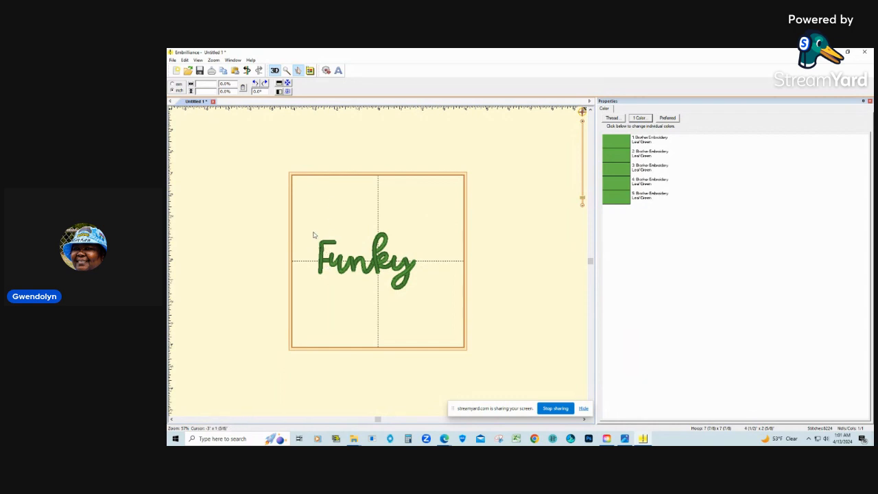
- Select the whole Funky lettering and shift it right to centre it horizontally in the hoop
drag(308, 224, 463, 299)
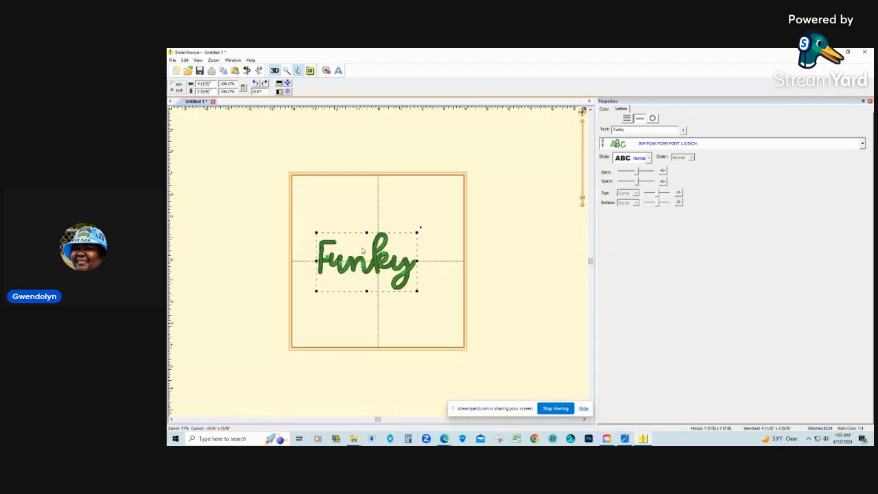
key(Right)
key(Right)
key(Right)
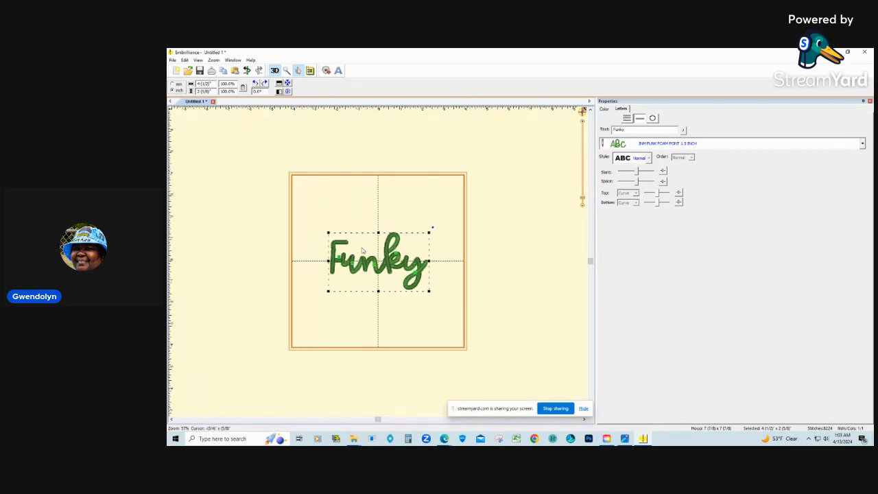
key(Right)
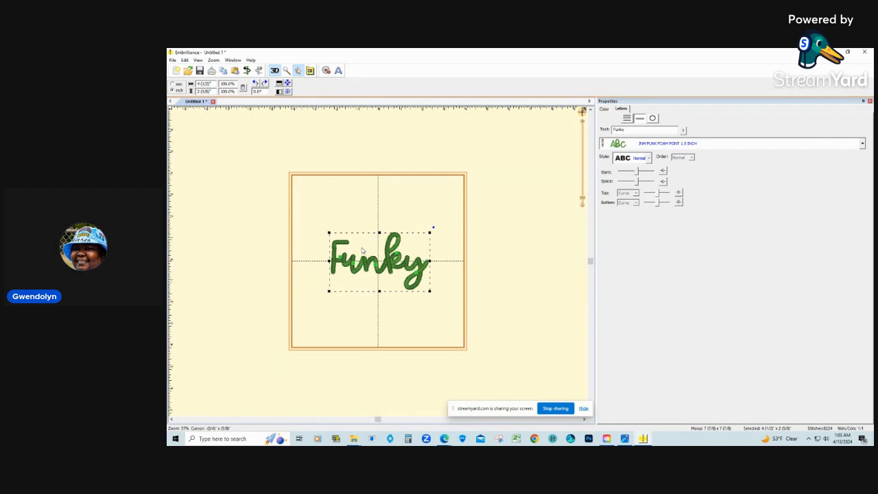
key(Left)
key(Left)
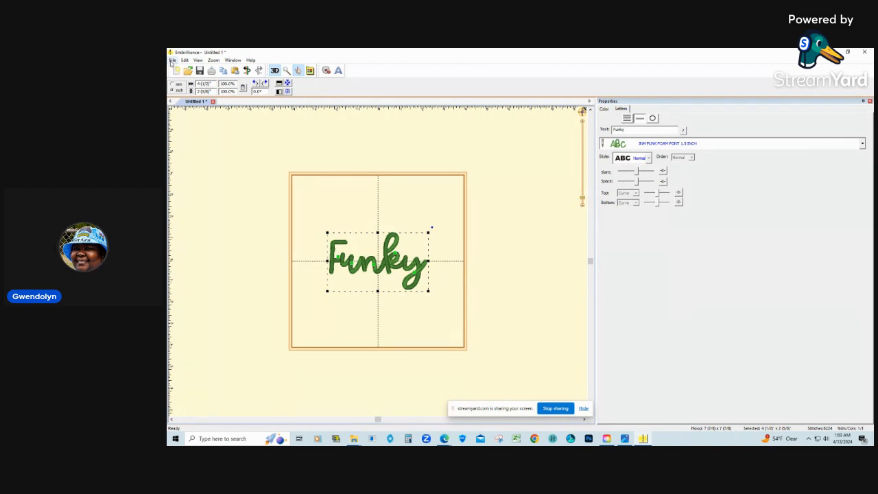
- Save the design as a DST stitch file named Funky in the embroidery folder
click(173, 60)
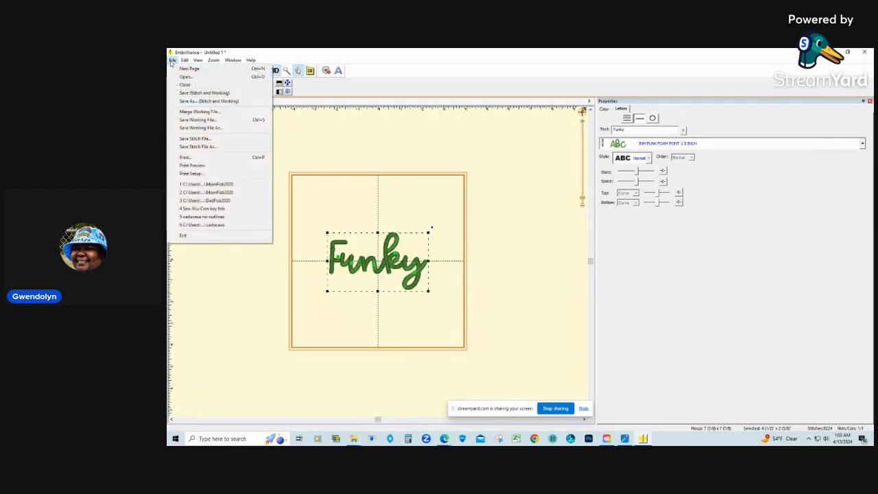
click(208, 147)
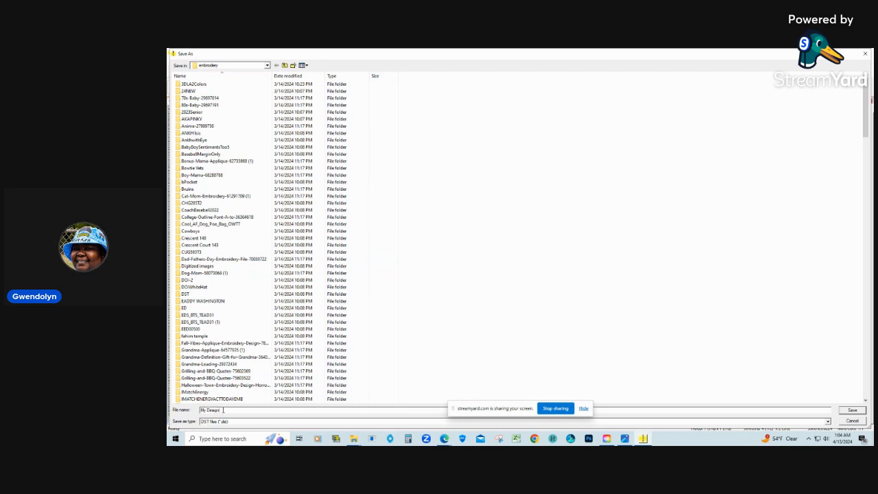
text(f)
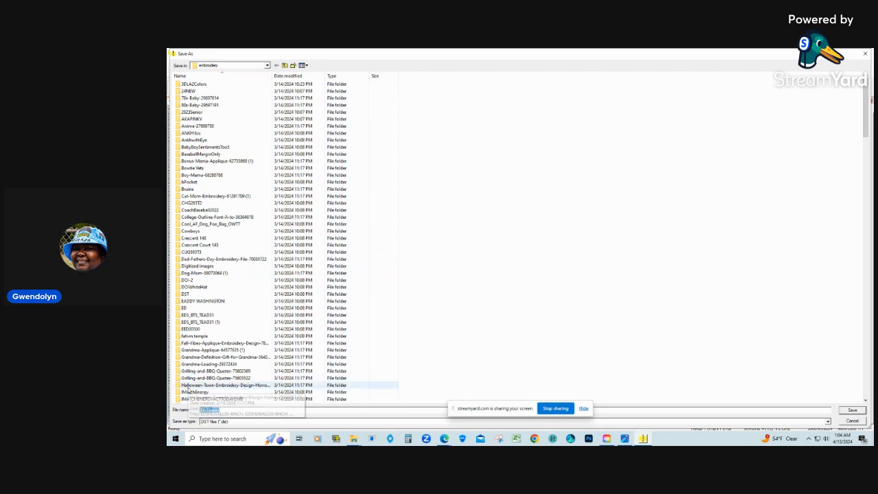
text(l)
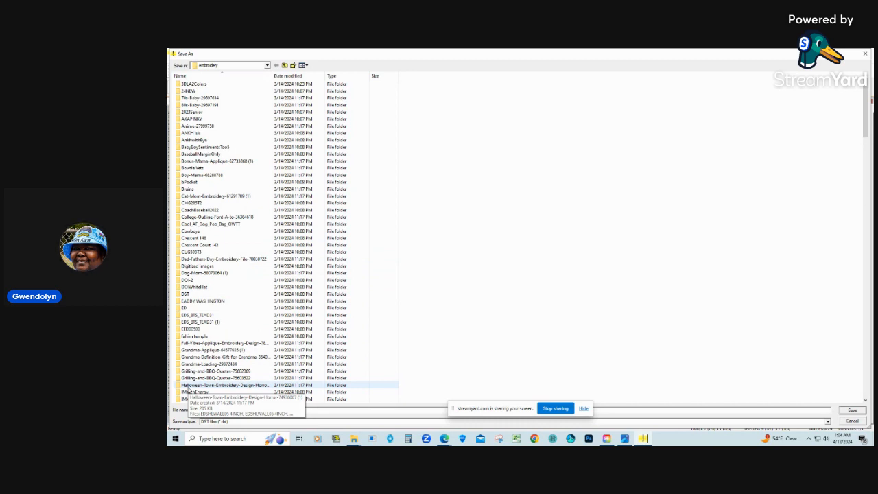
text(nky)
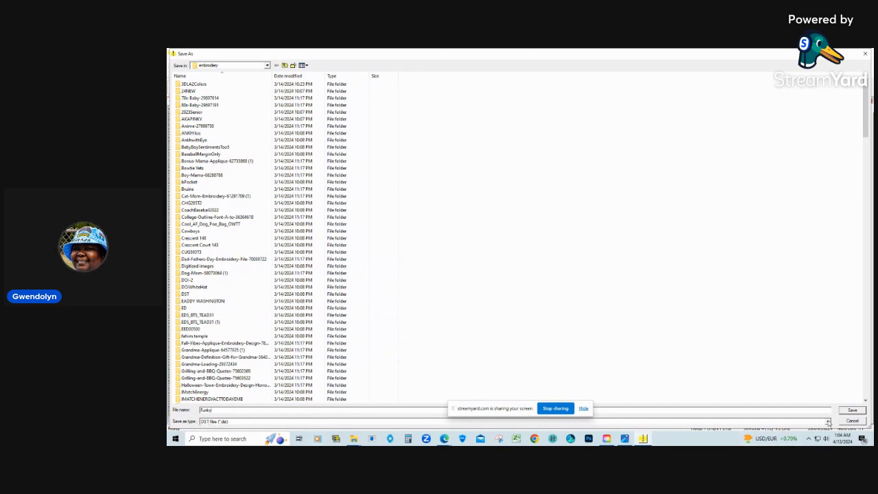
click(828, 422)
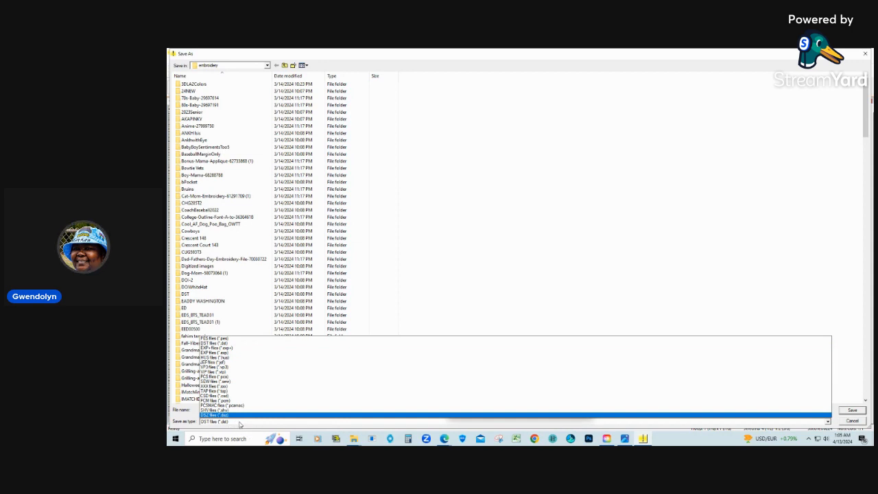
click(240, 422)
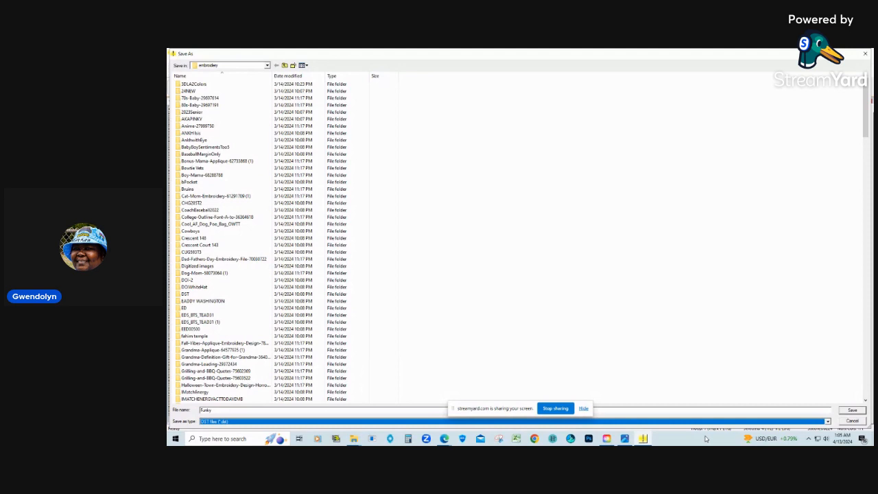
click(853, 411)
click(853, 411)
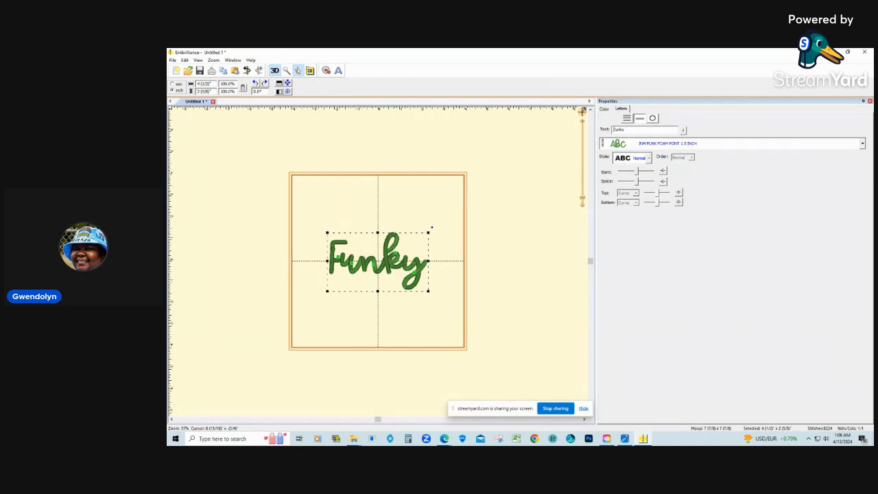
- Browse the lettering font list to examine the installed fonts and their available sizes, keeping the current font
click(743, 145)
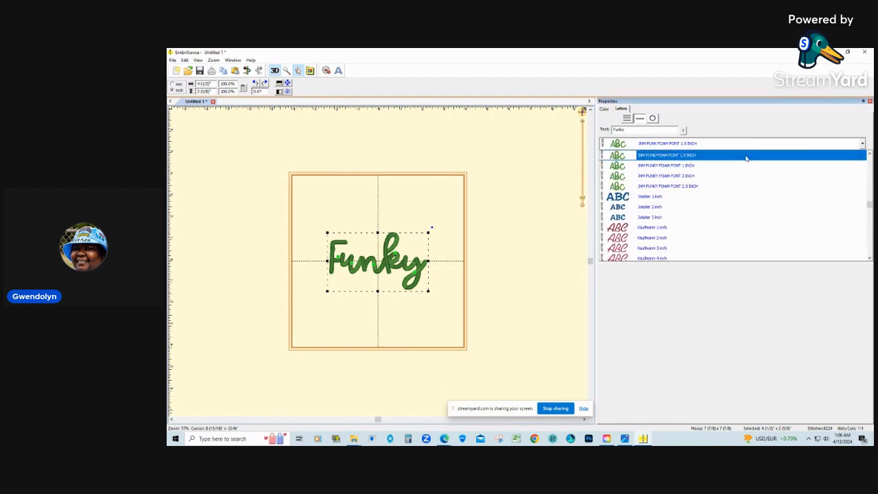
click(712, 144)
click(712, 144)
click(712, 144)
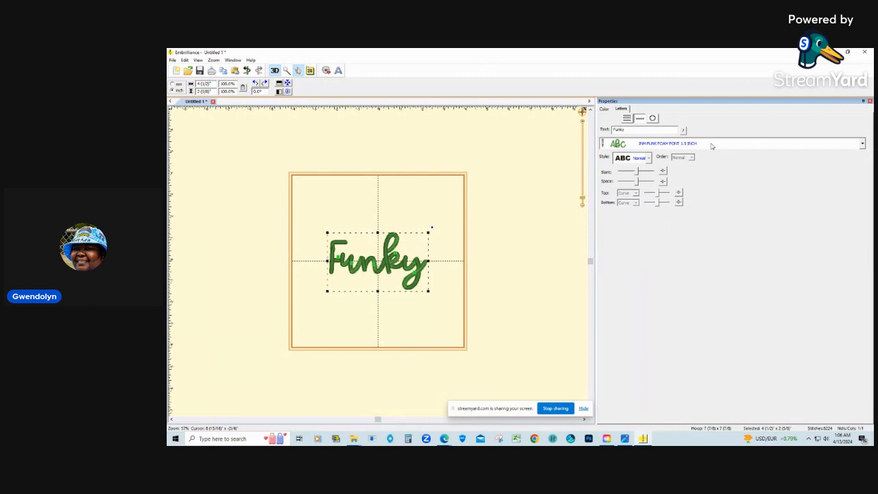
click(712, 144)
scroll(712, 146, down, 1)
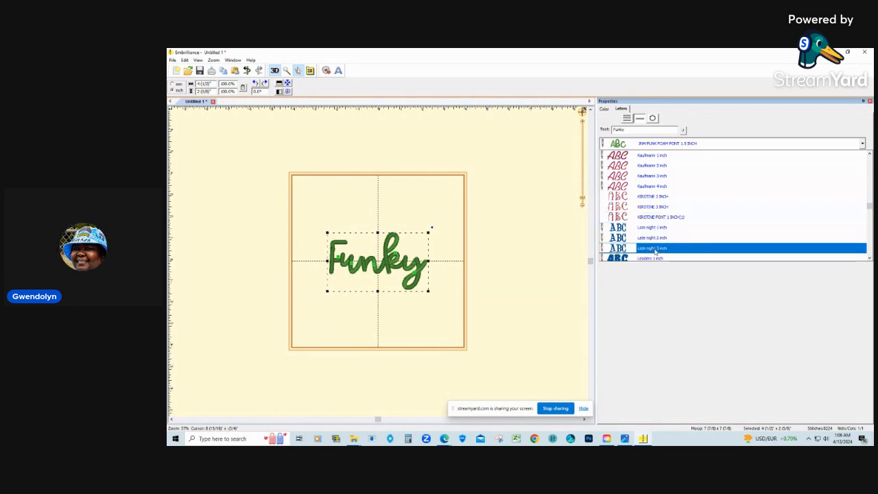
click(704, 146)
click(704, 145)
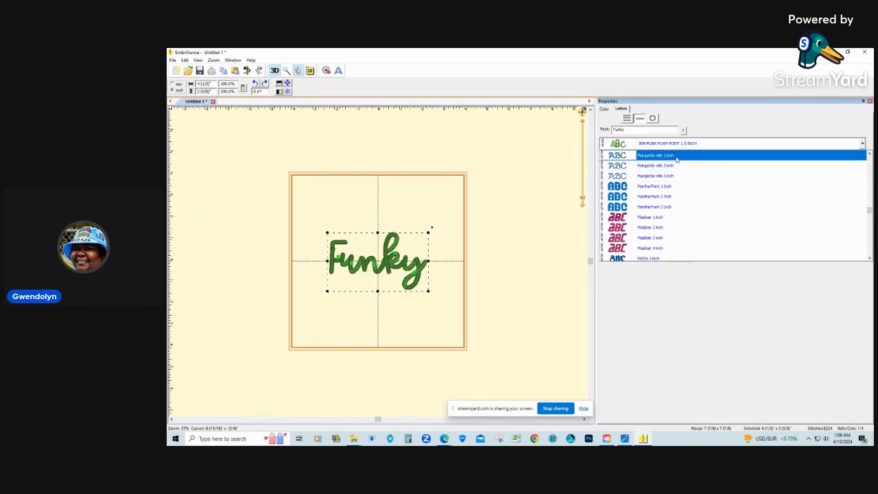
scroll(648, 254, down, 2)
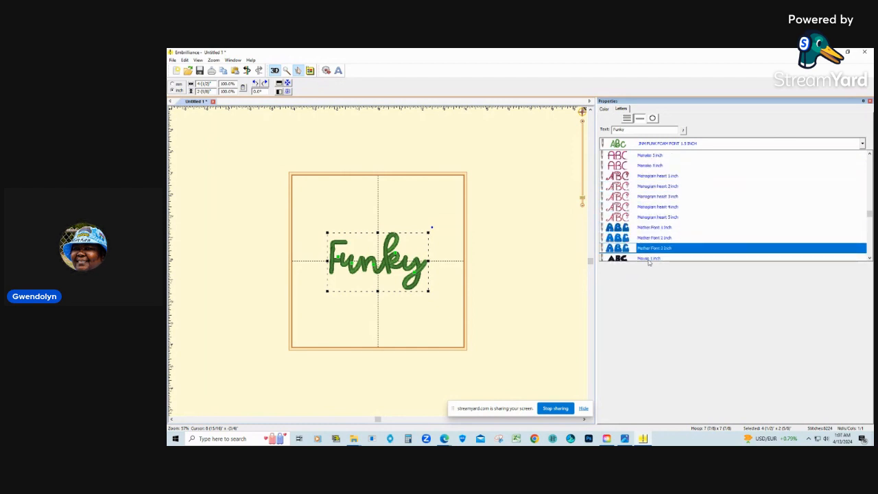
scroll(652, 254, down, 4)
scroll(674, 240, down, 10)
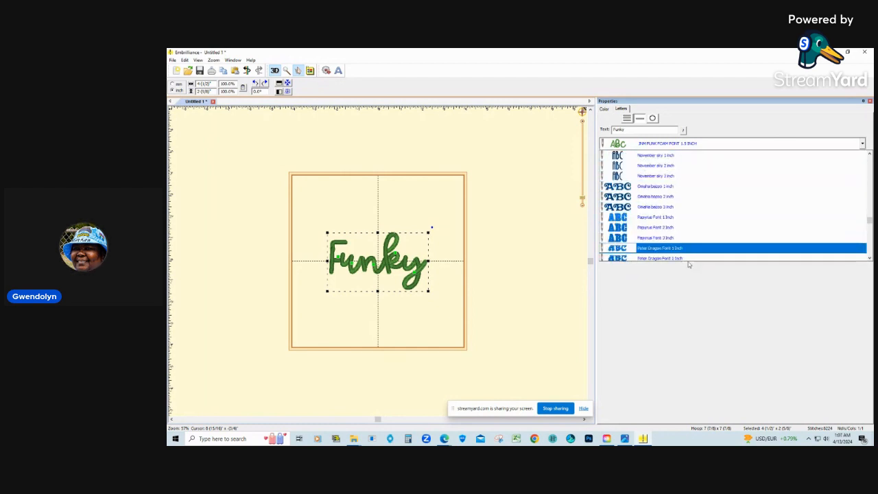
scroll(683, 154, up, 10)
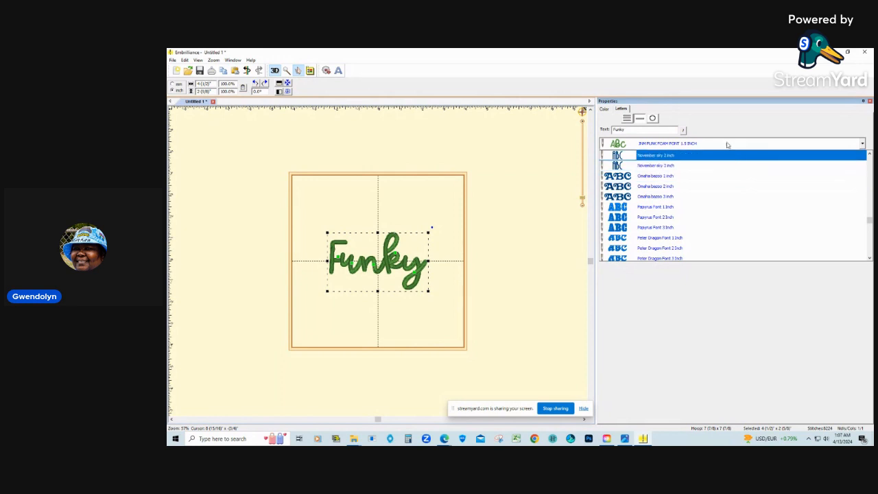
click(869, 154)
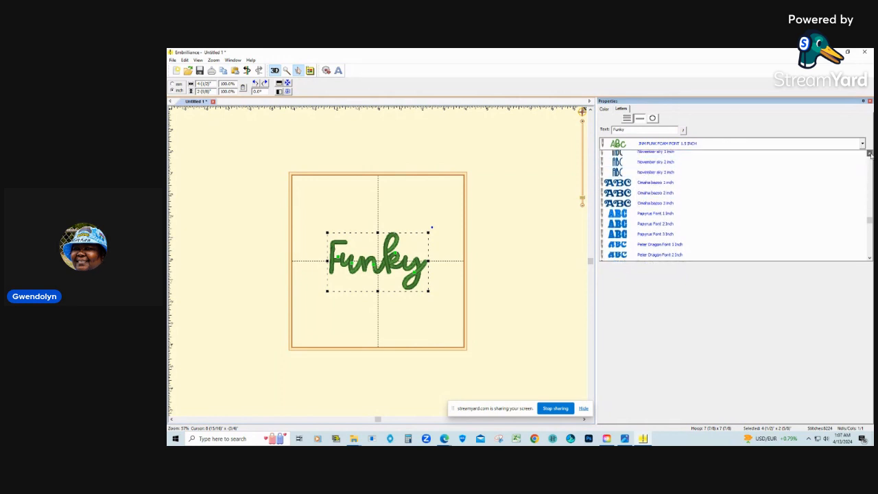
click(870, 155)
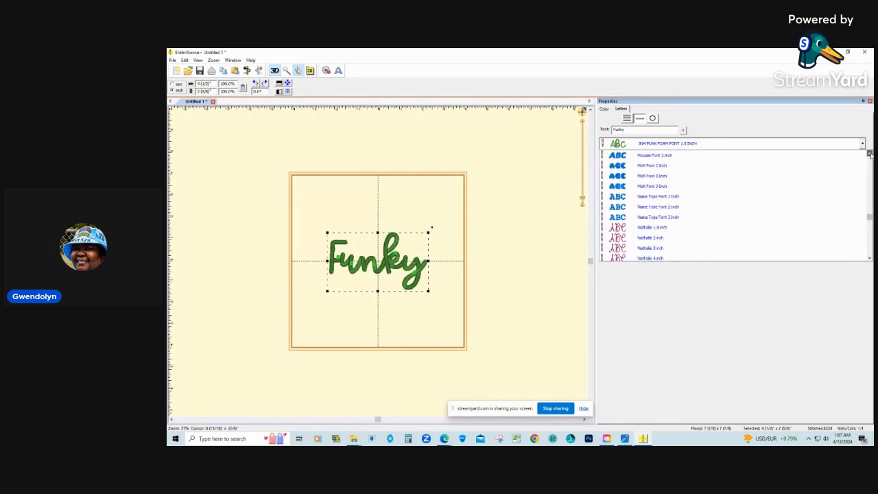
click(870, 155)
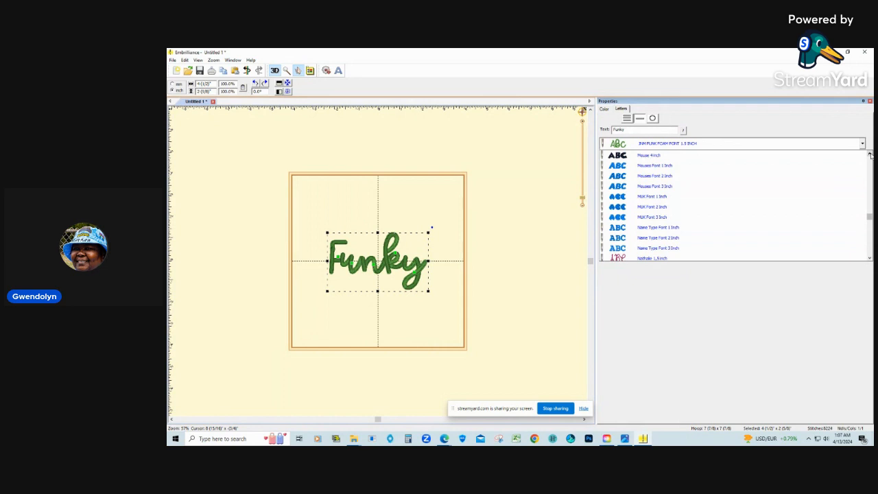
click(740, 146)
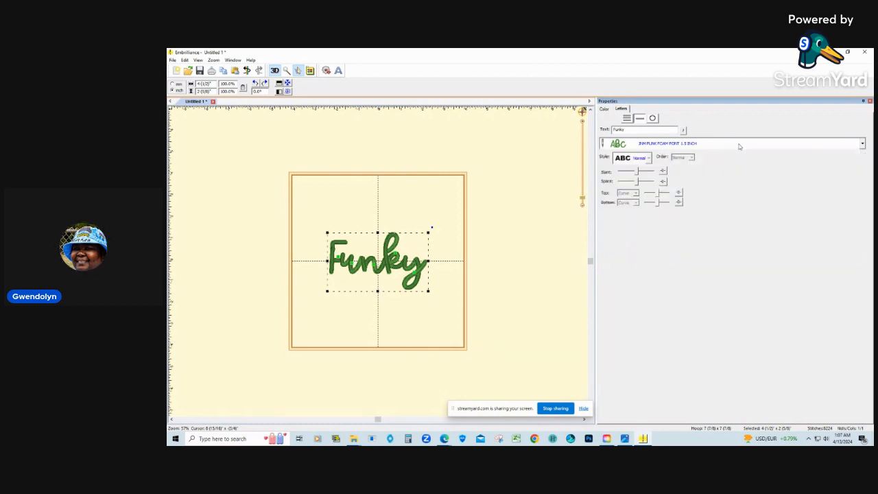
click(739, 146)
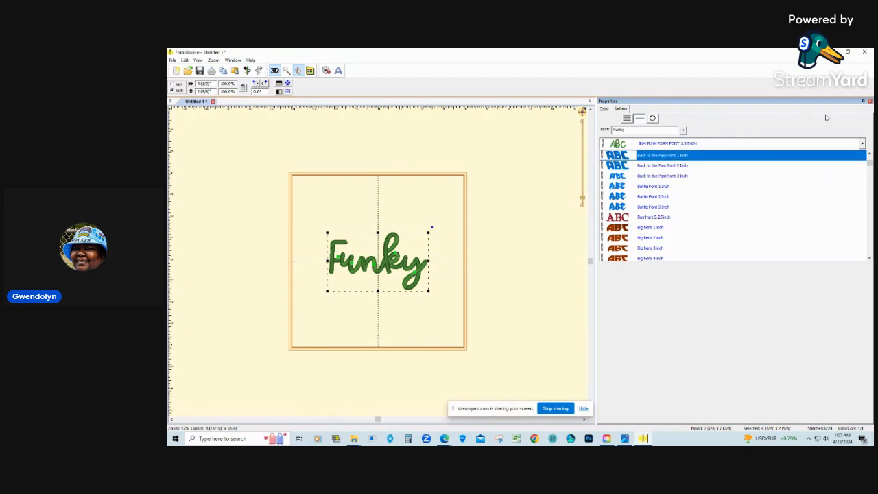
scroll(709, 240, down, 1)
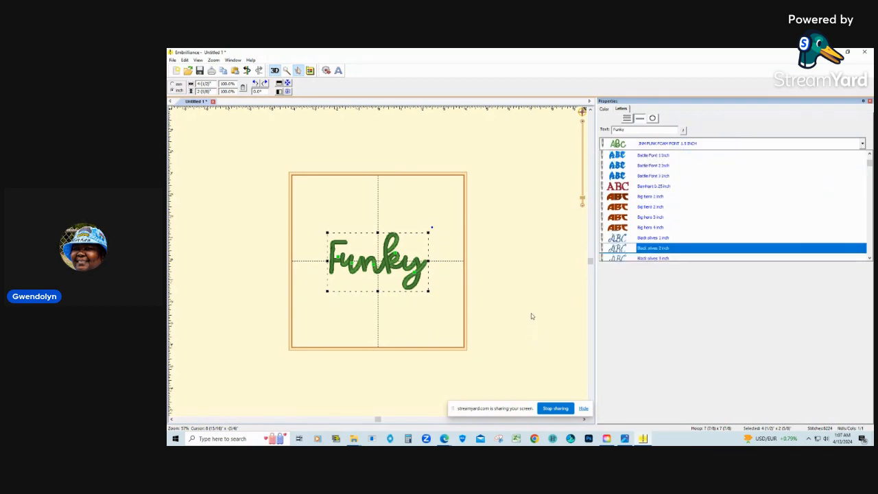
click(815, 147)
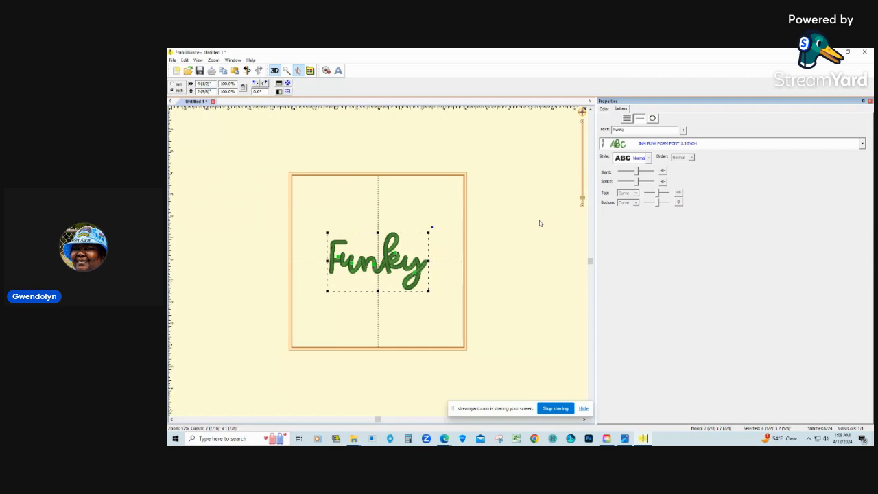
click(556, 408)
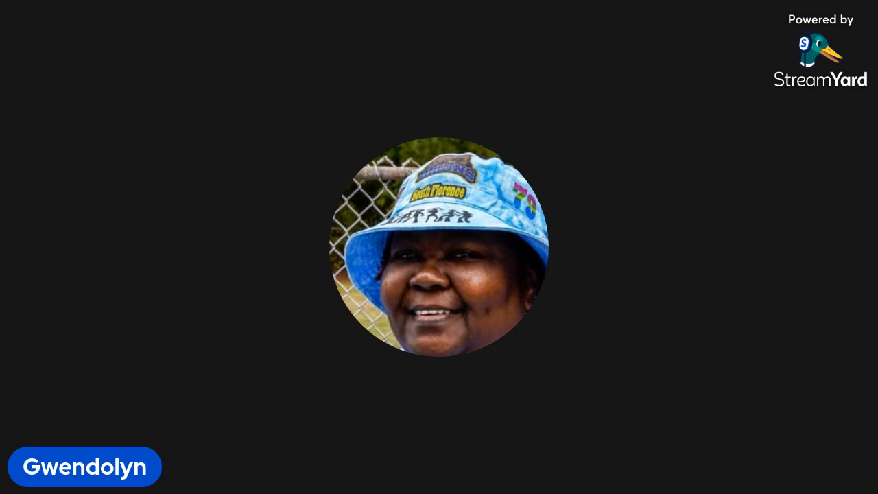